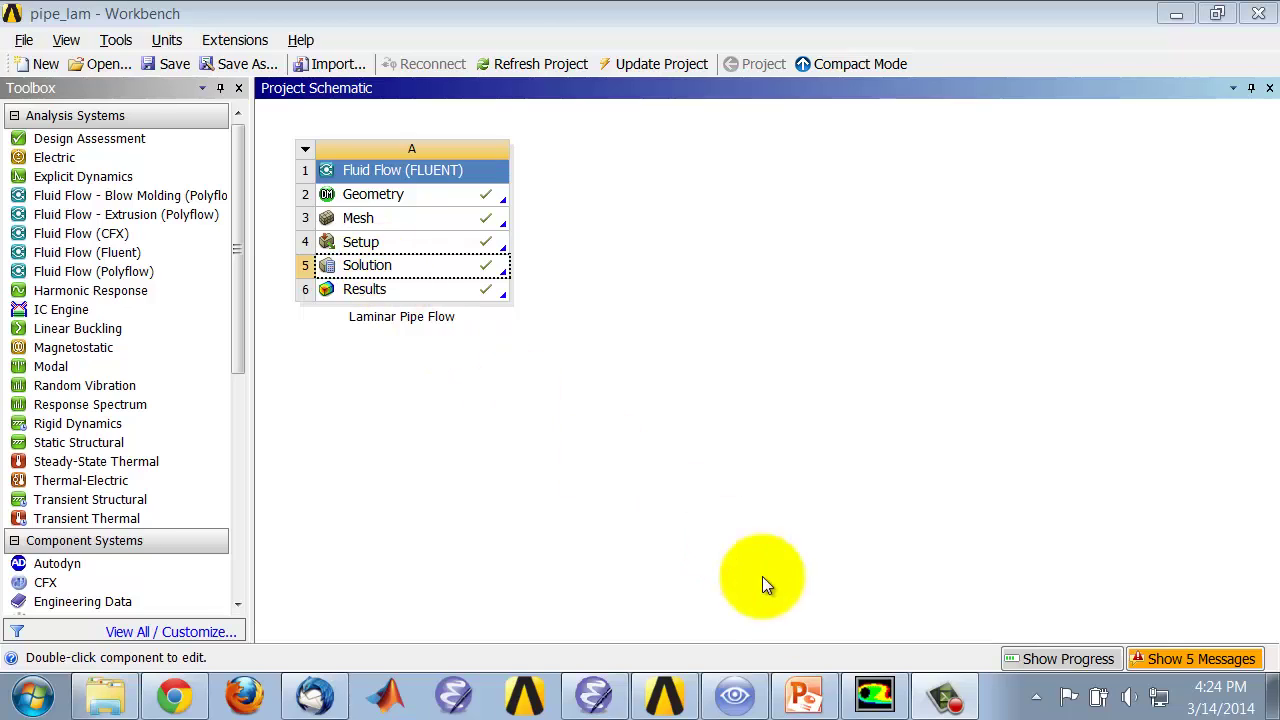
# In Fluent, confirm the reference density and velocity values are both 1
pyautogui.click(875, 700)
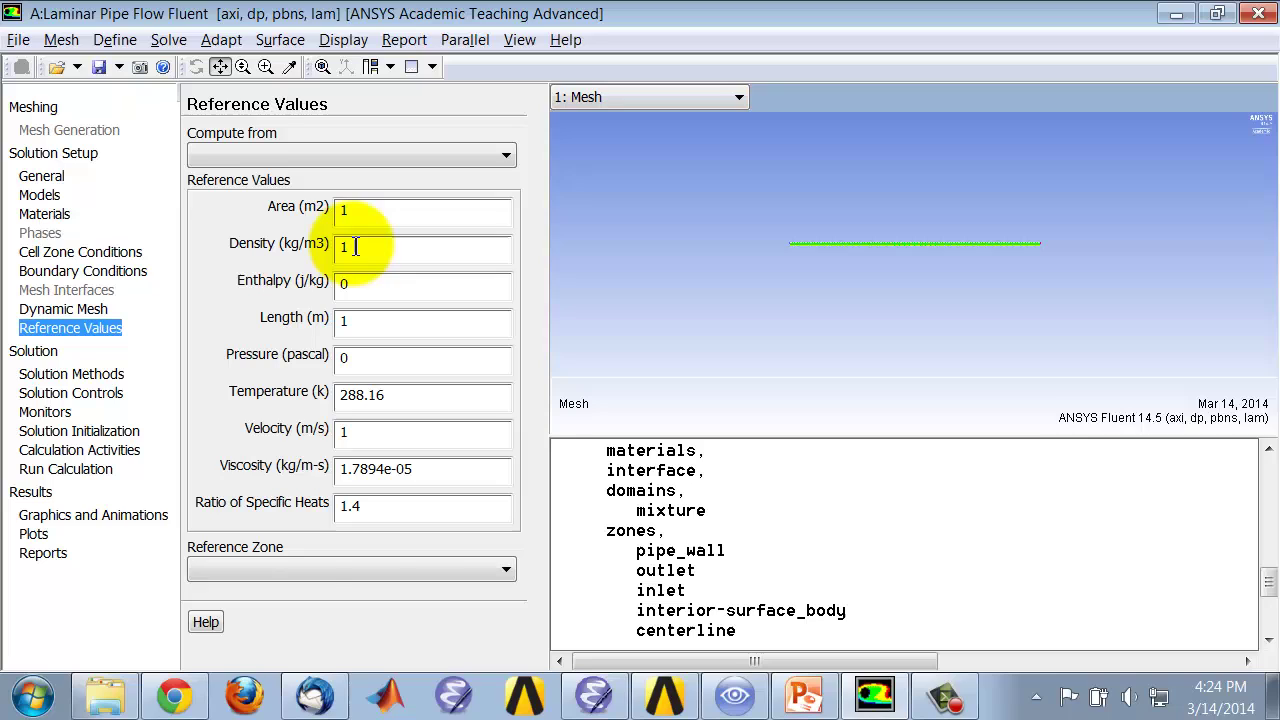
pyautogui.moveTo(355, 247); pyautogui.dragTo(340, 250)
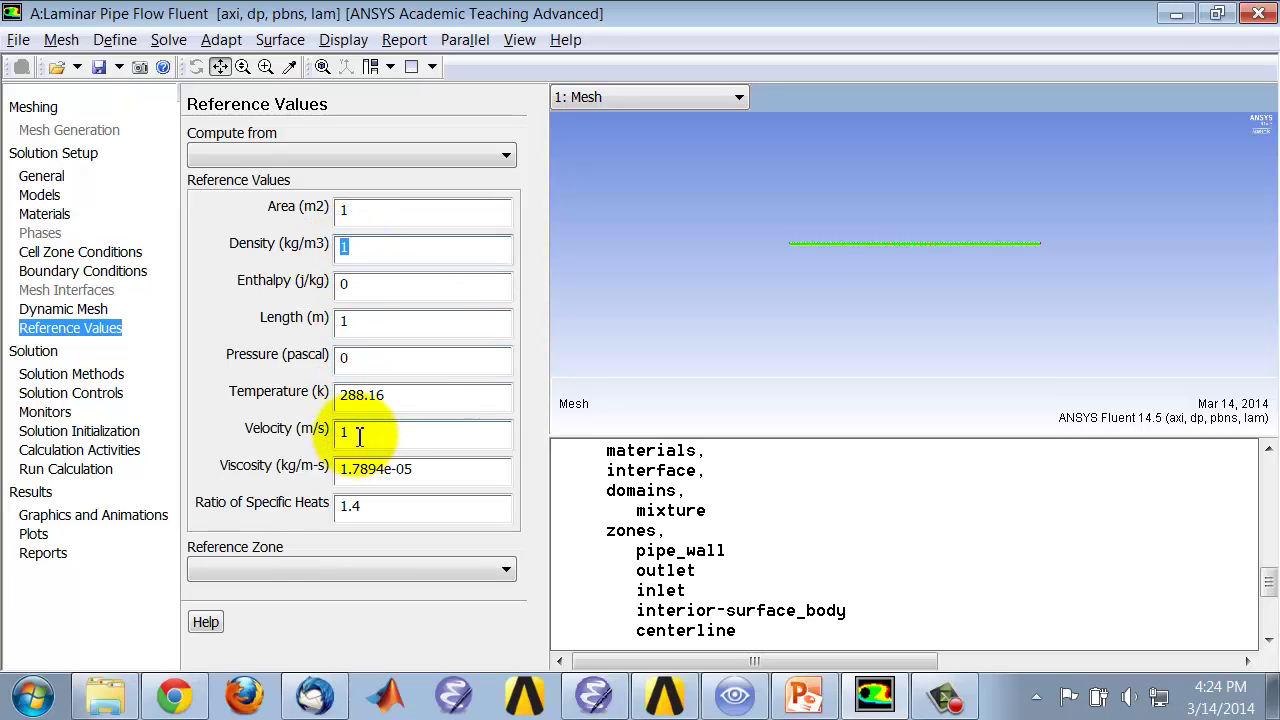
pyautogui.moveTo(359, 437); pyautogui.dragTo(333, 440)
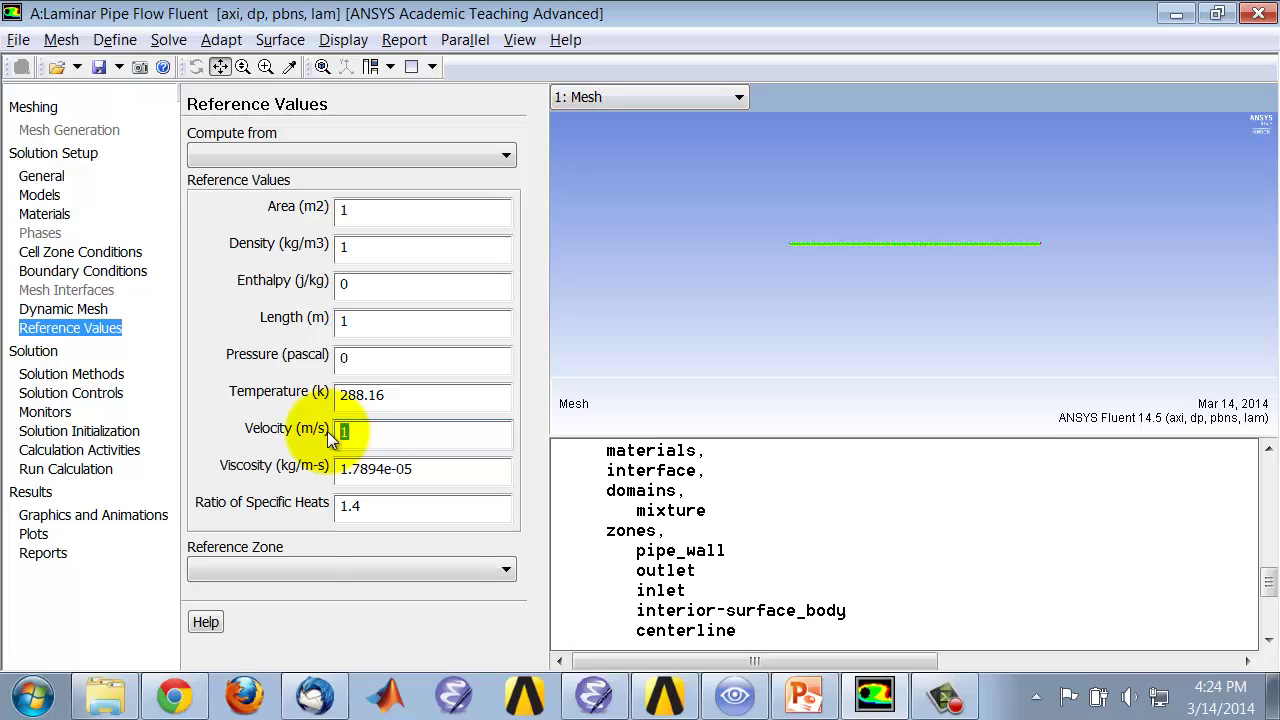
# Add Skin Friction Coefficient to the Data File Quantities' additional quantities and confirm
pyautogui.click(19, 40)
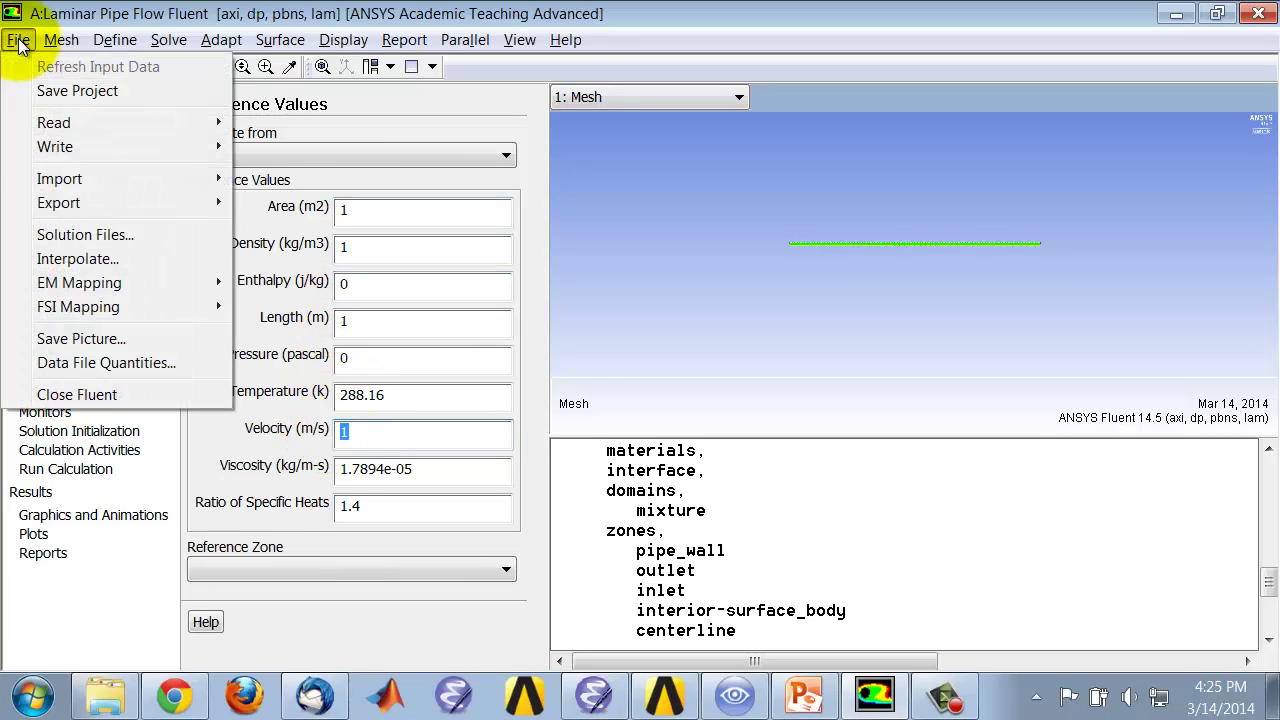
pyautogui.click(72, 364)
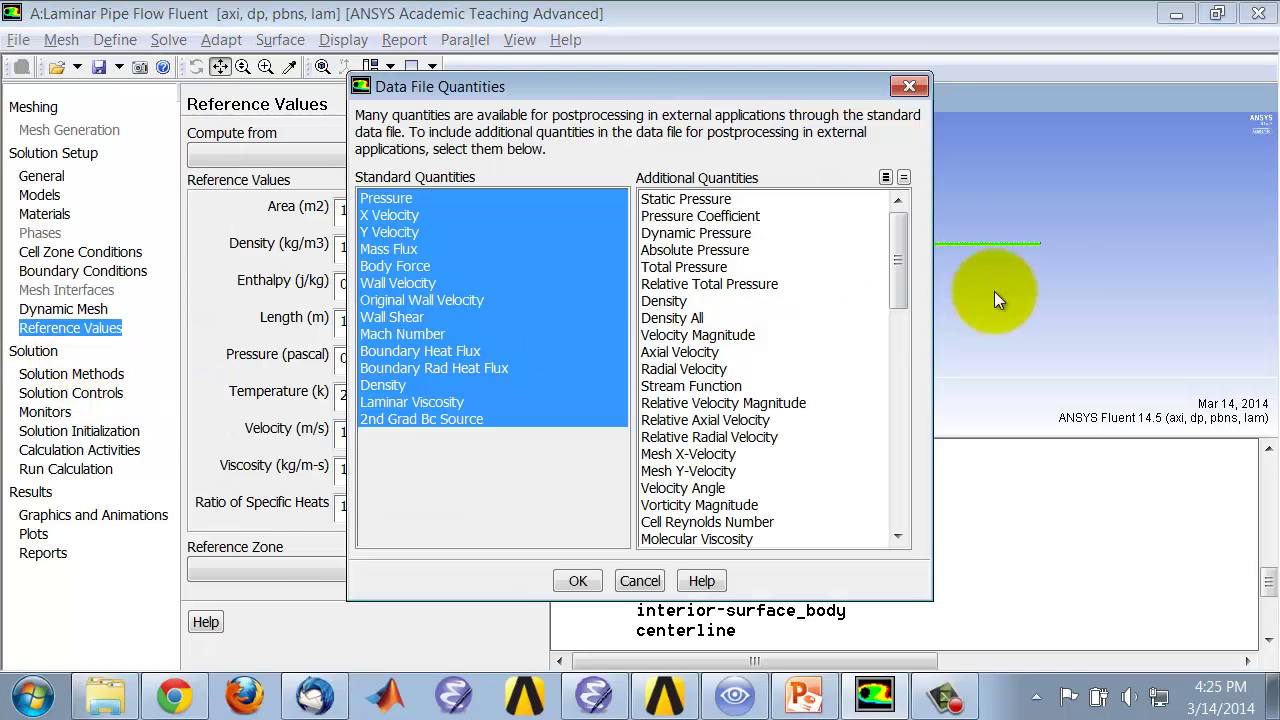
pyautogui.moveTo(897, 280); pyautogui.dragTo(898, 314)
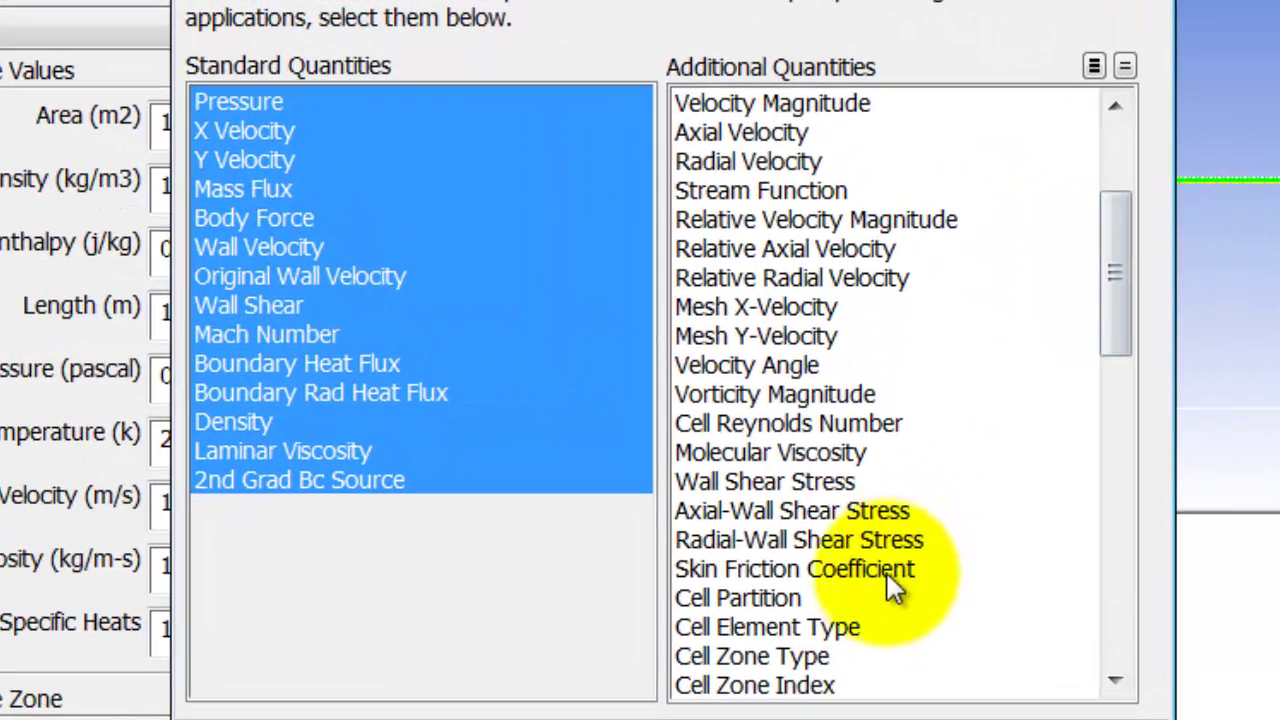
pyautogui.click(845, 537)
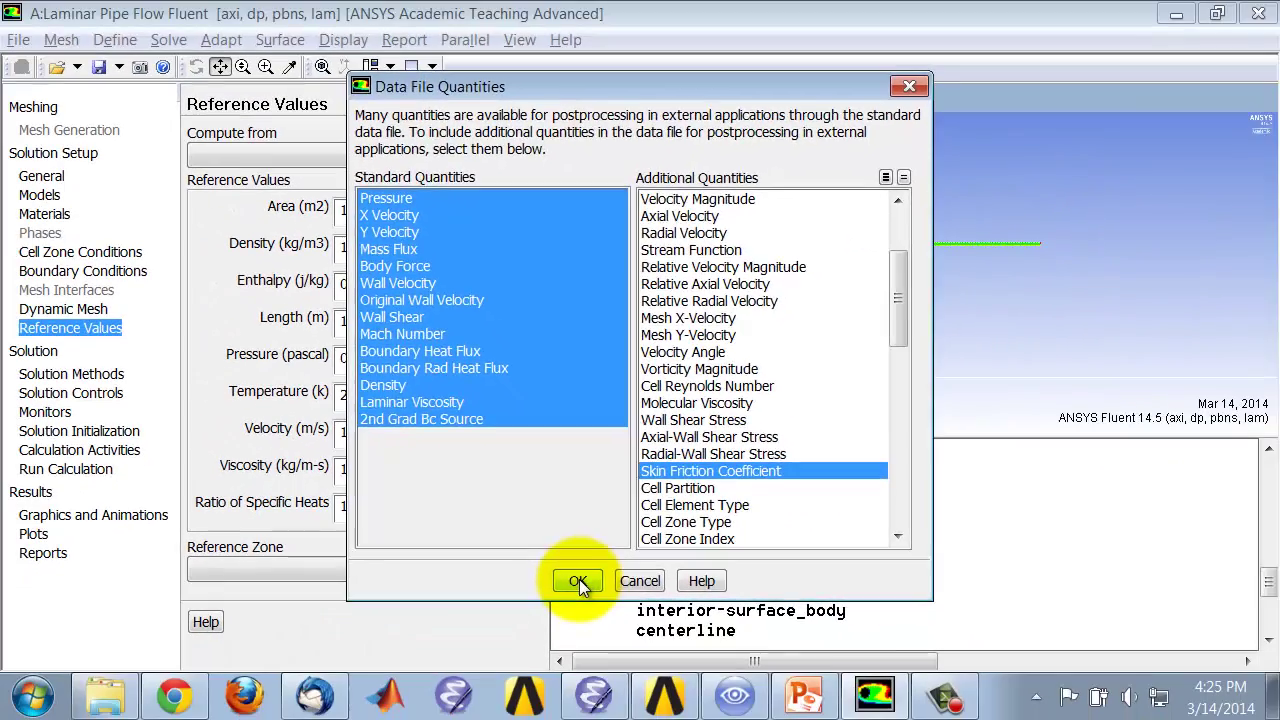
pyautogui.click(579, 581)
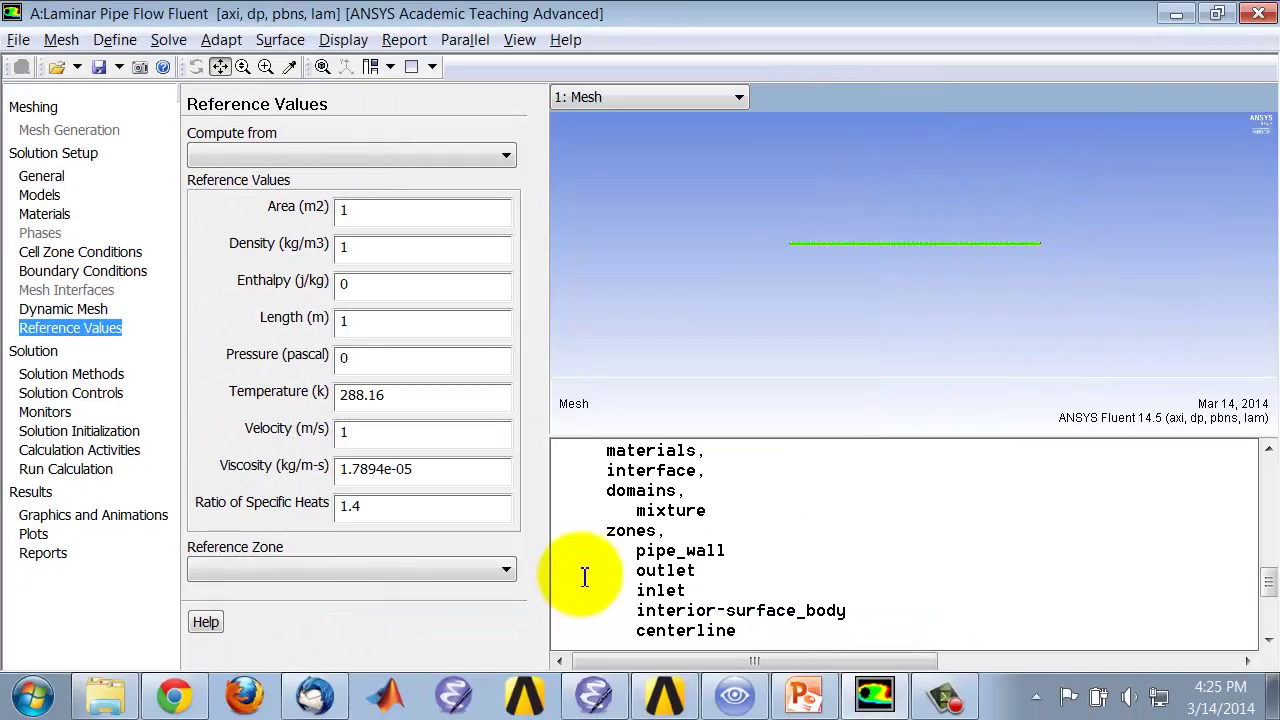
# Rerun the Fluent calculation for the current run only until it converges after 49 iterations
pyautogui.click(664, 695)
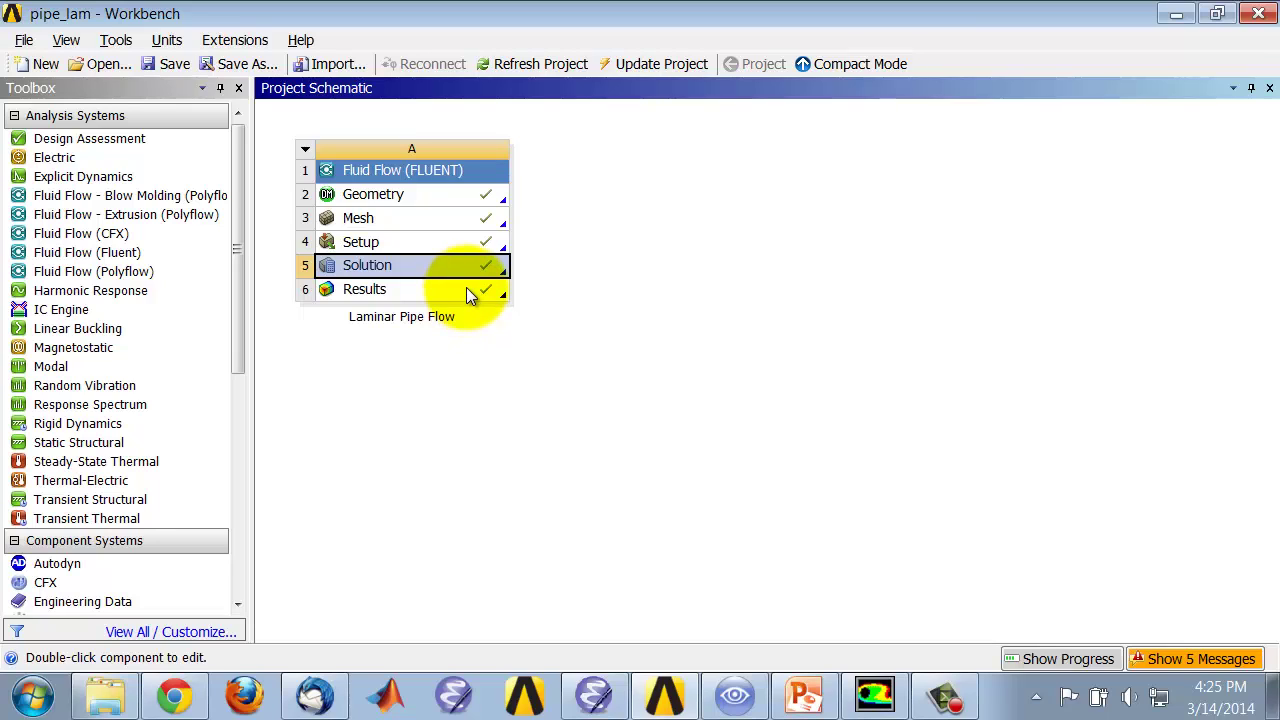
pyautogui.click(874, 695)
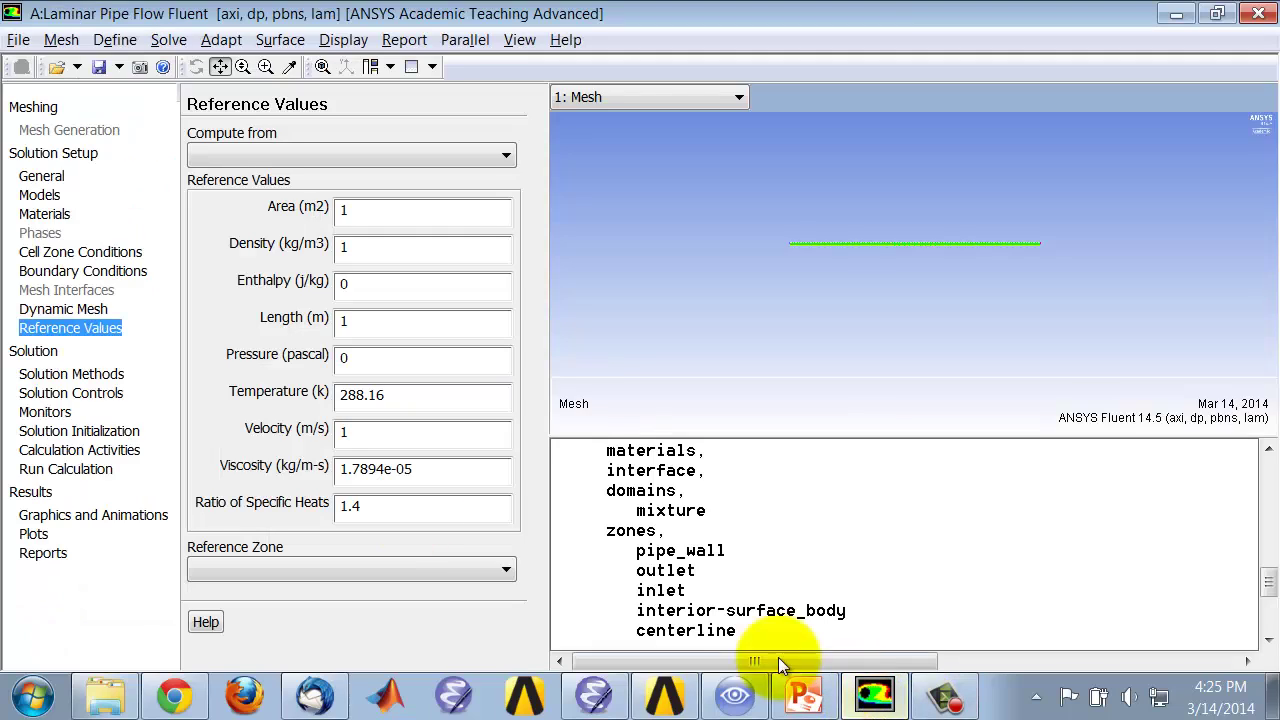
pyautogui.click(87, 470)
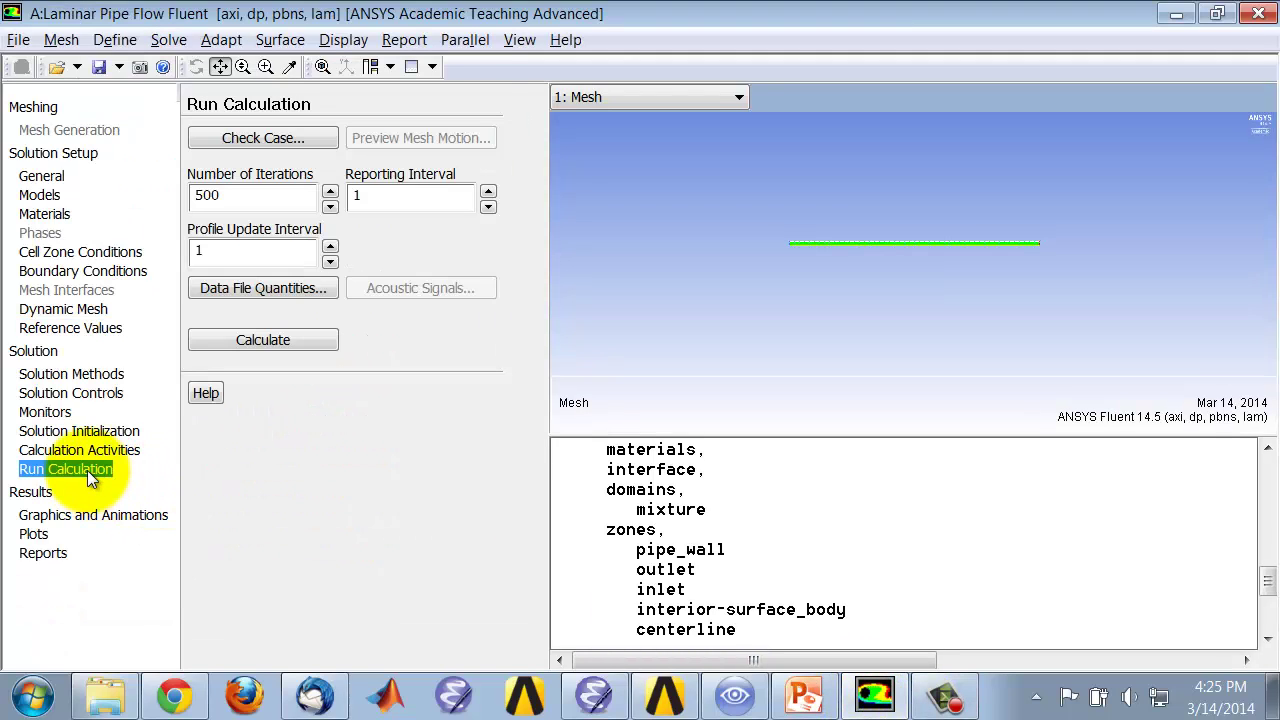
pyautogui.click(266, 340)
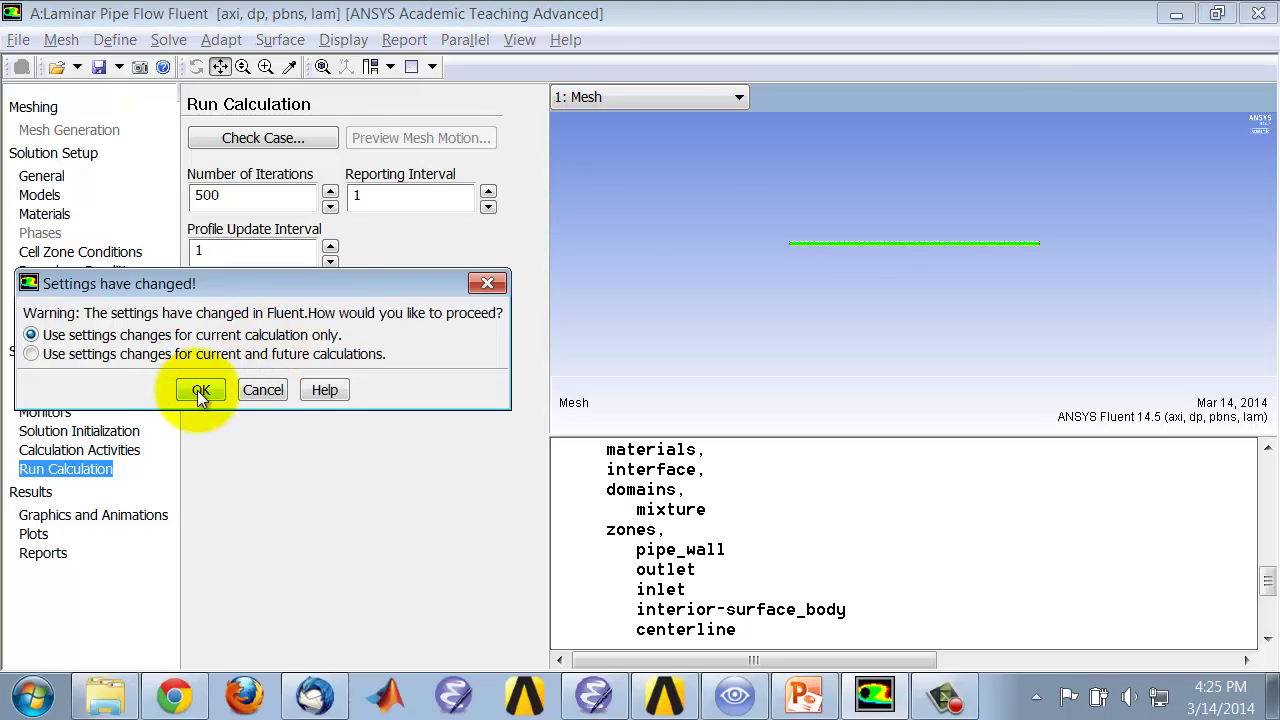
pyautogui.click(199, 390)
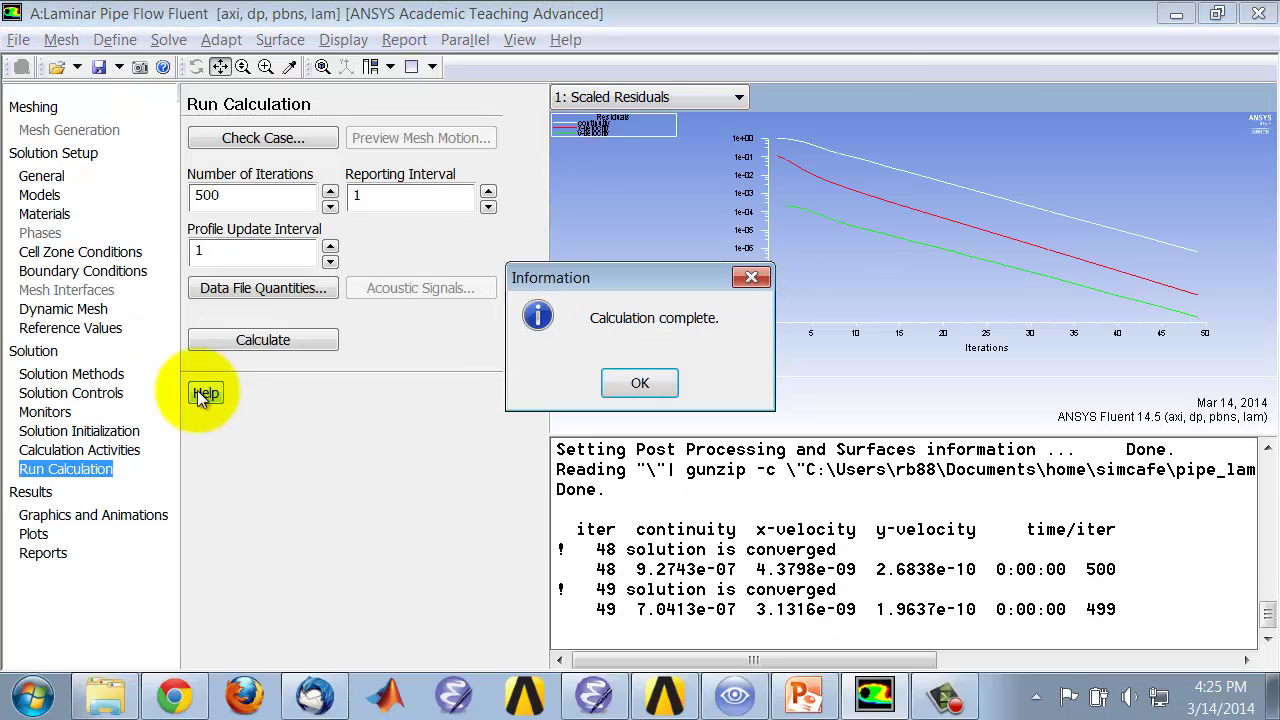
pyautogui.click(643, 383)
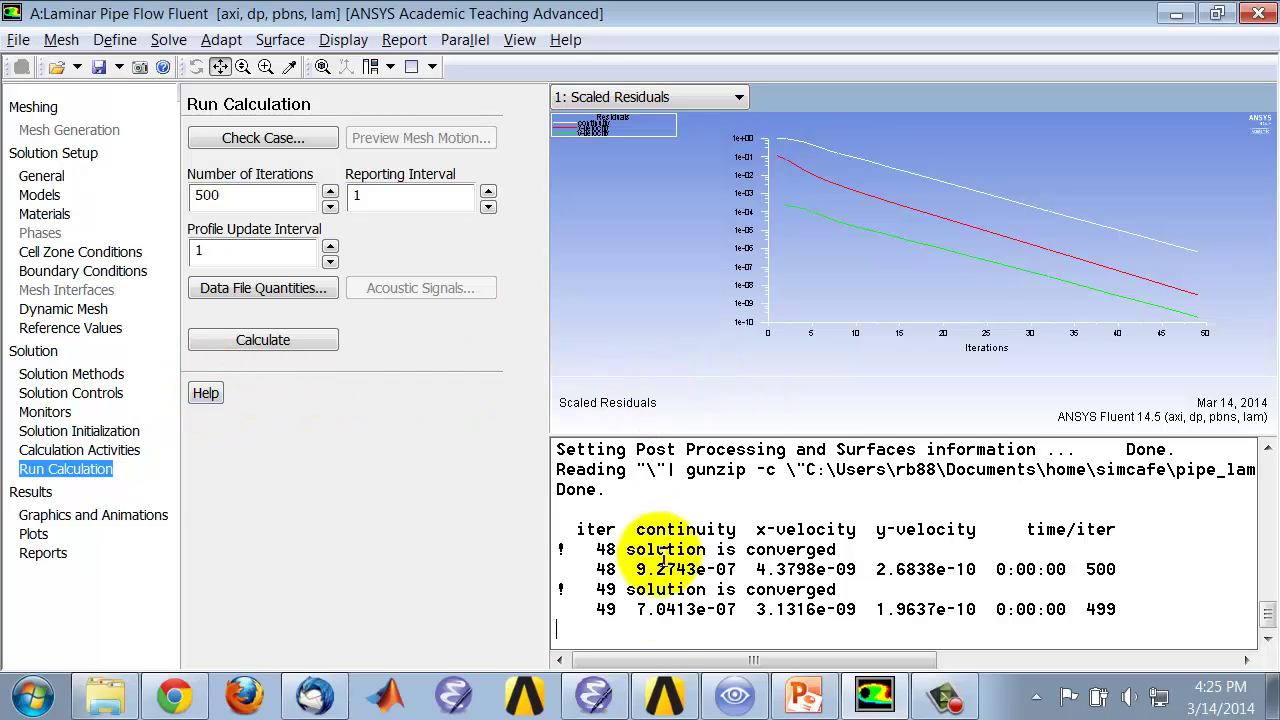
# Refresh the Results cell in the Workbench schematic so all six cells show green checks
pyautogui.click(666, 697)
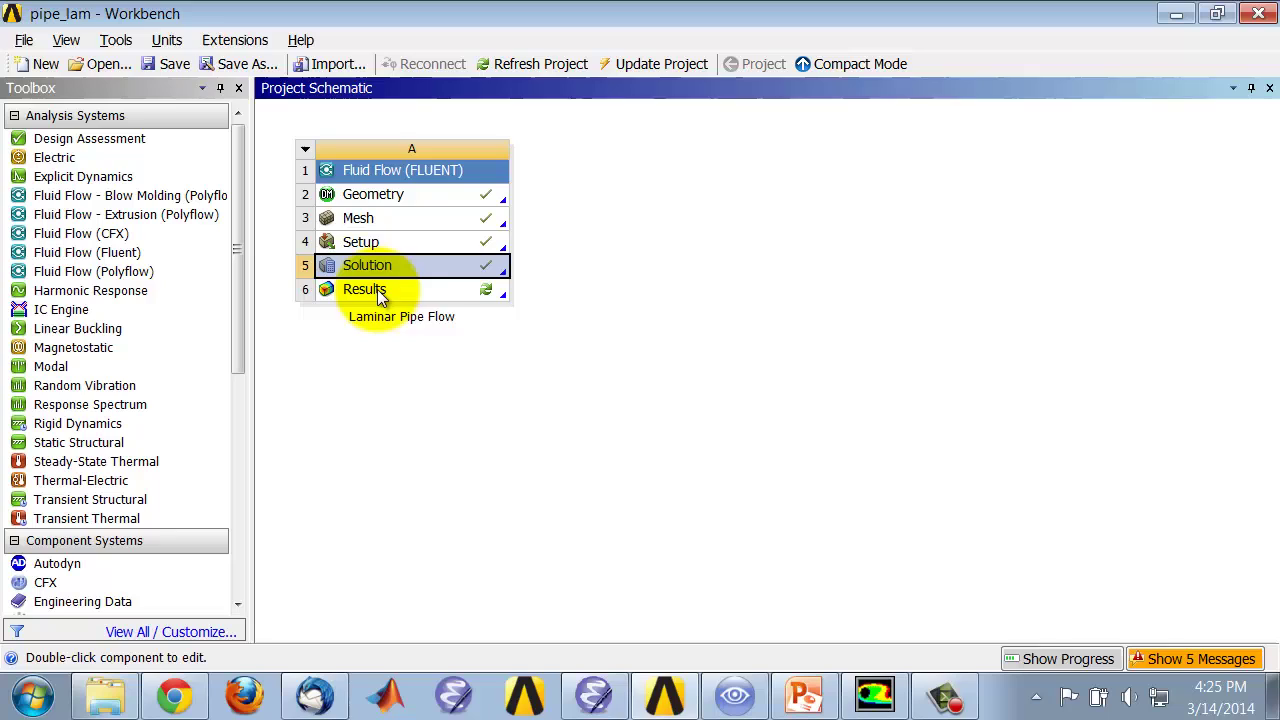
pyautogui.rightClick(470, 290)
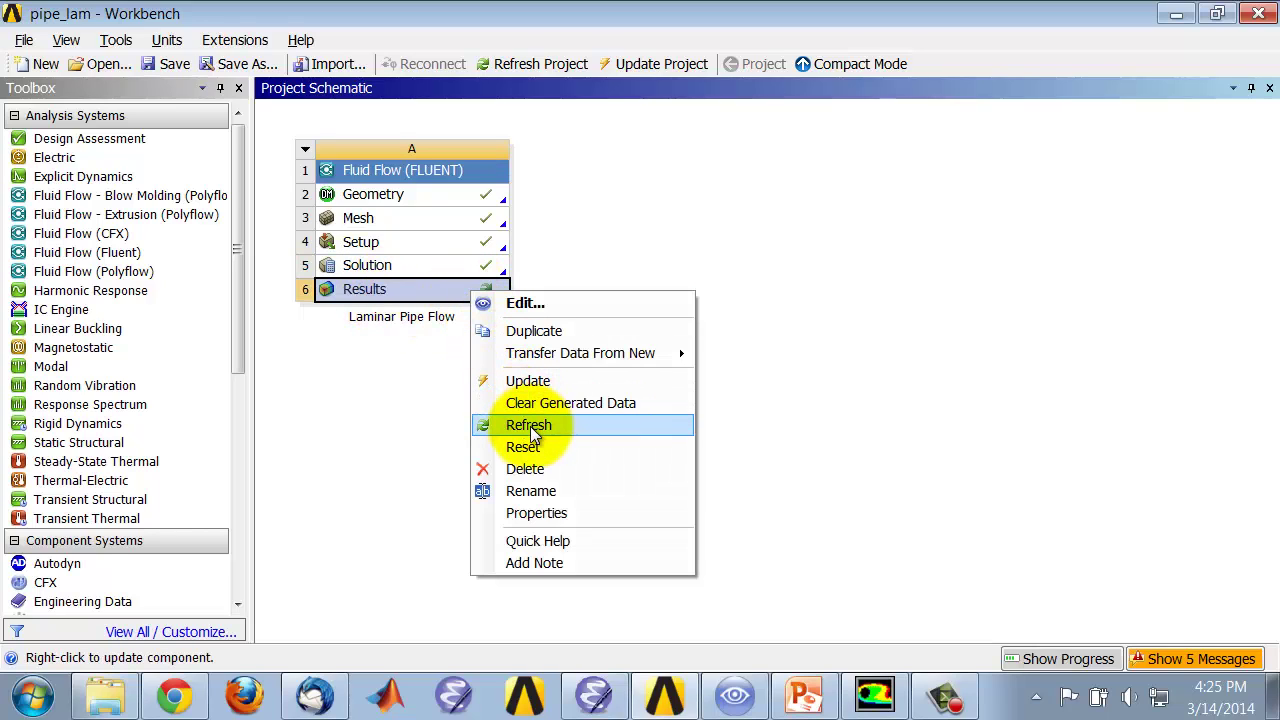
pyautogui.click(529, 425)
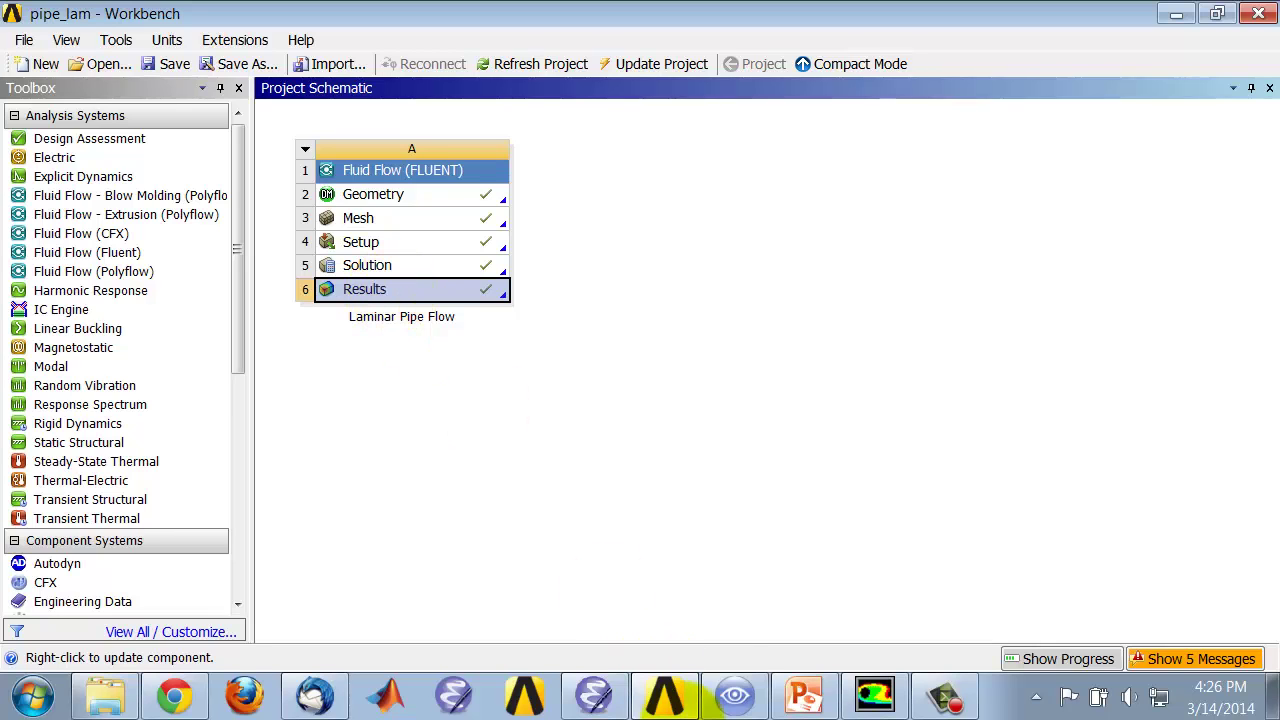
# In CFD-Post, insert a new XY chart named 'Cf'
pyautogui.click(731, 698)
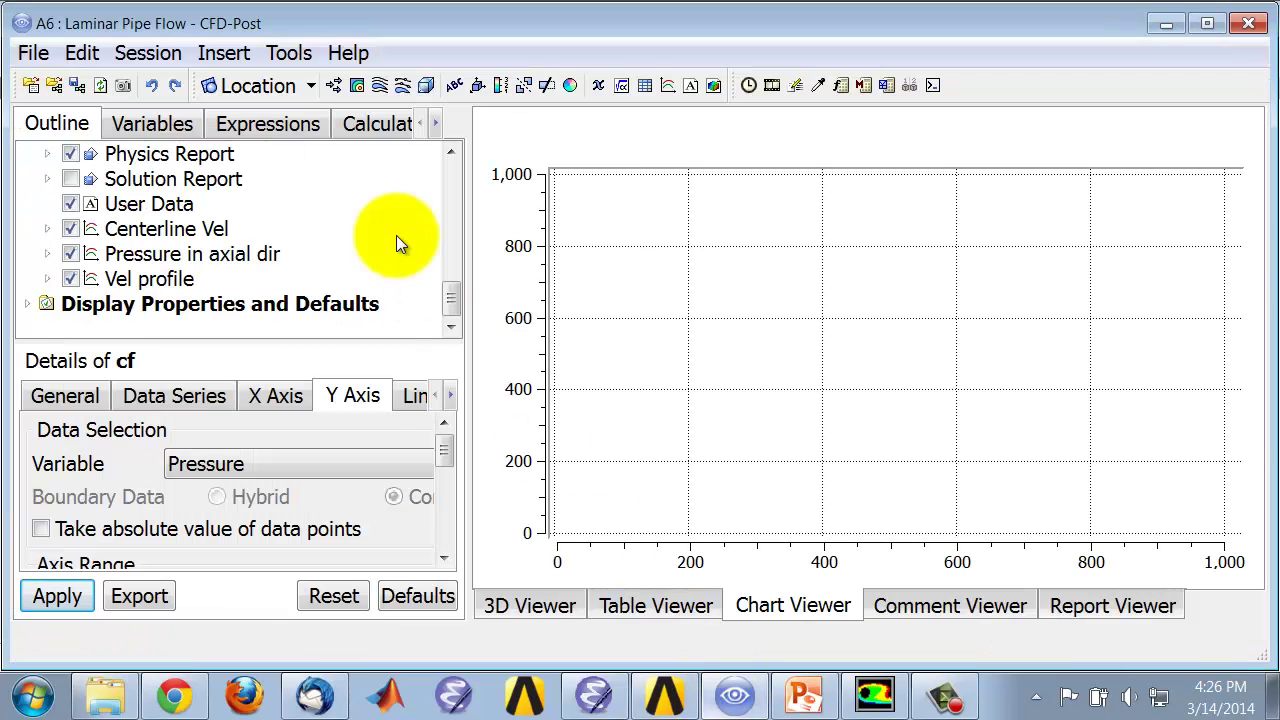
pyautogui.moveTo(453, 298); pyautogui.dragTo(450, 243)
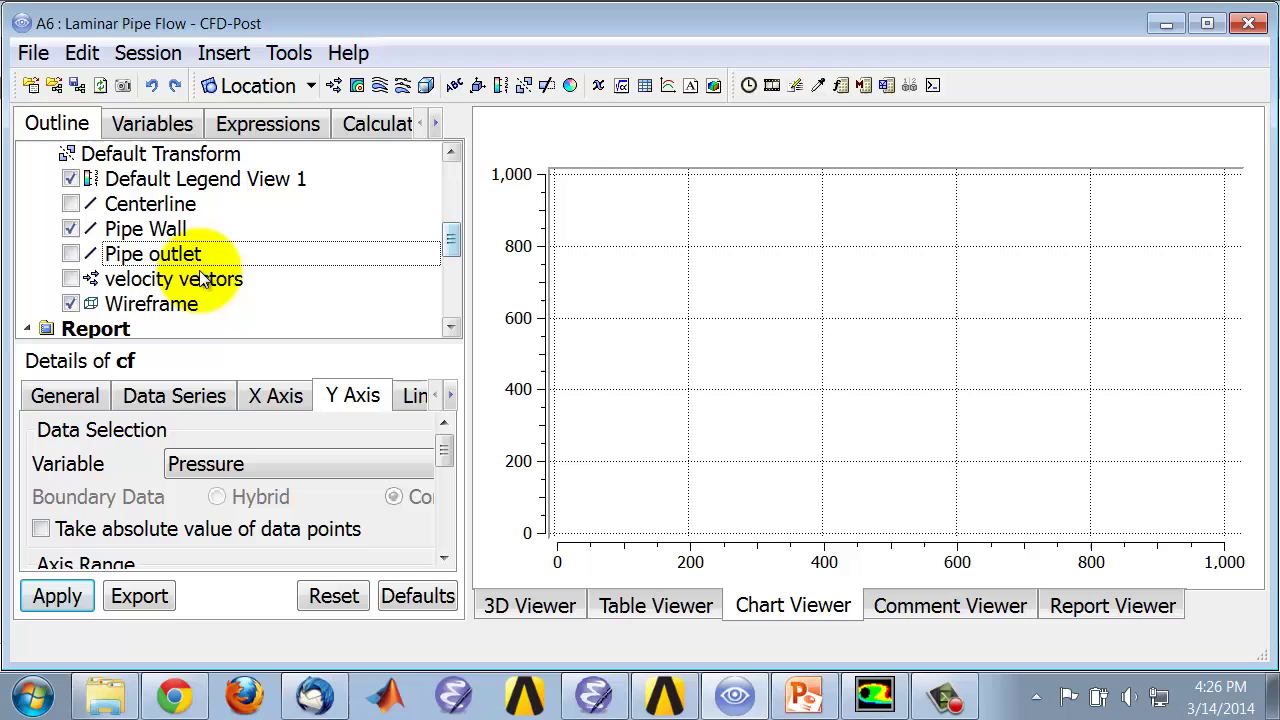
pyautogui.moveTo(450, 251); pyautogui.dragTo(452, 311)
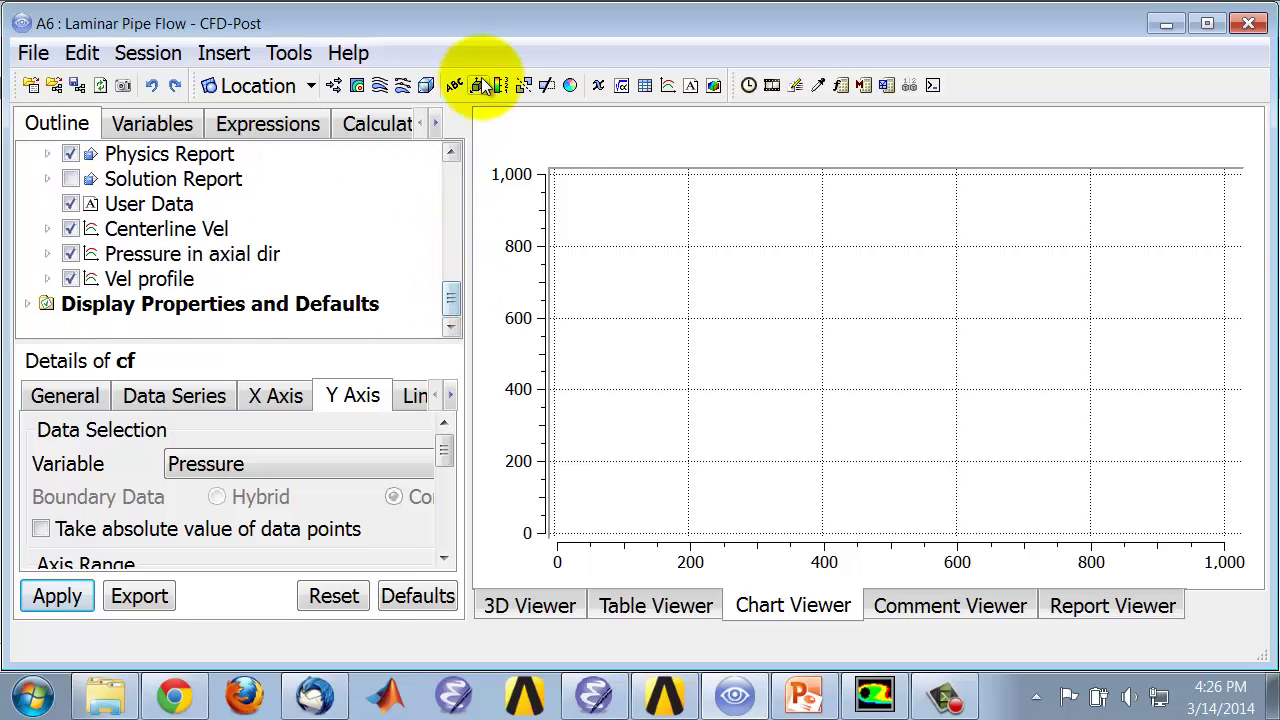
pyautogui.click(668, 86)
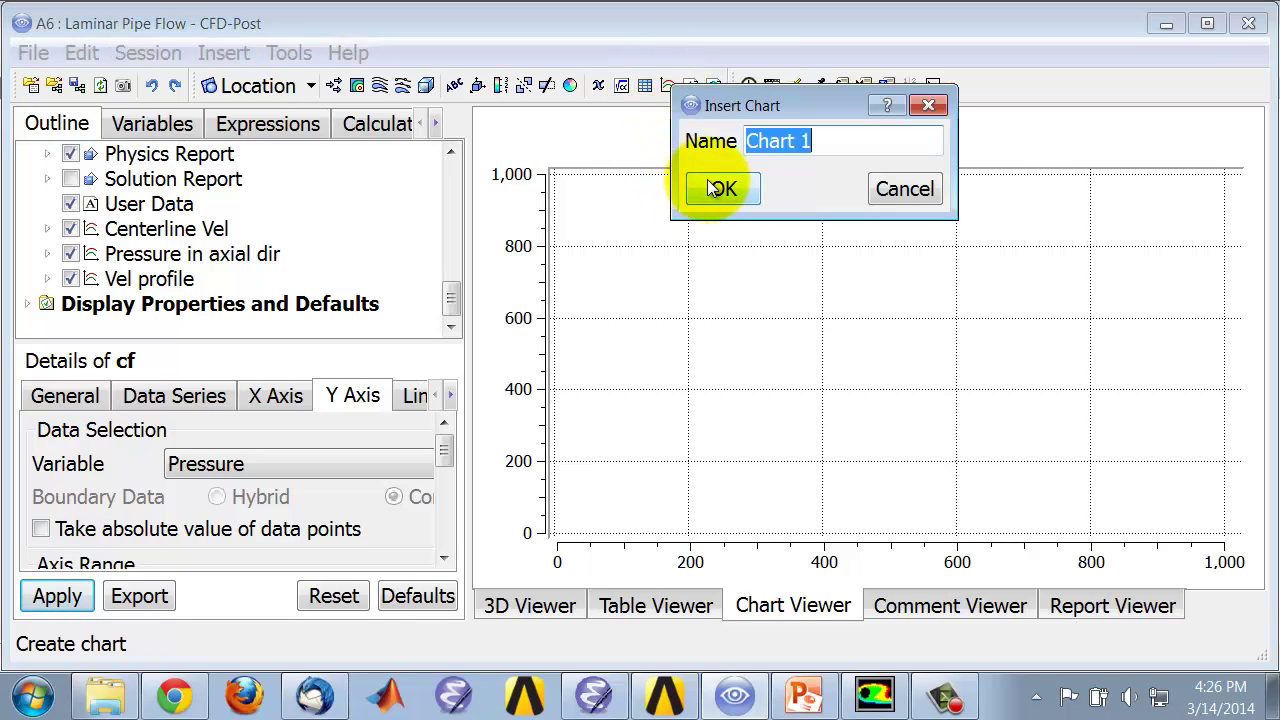
pyautogui.write('Cf')
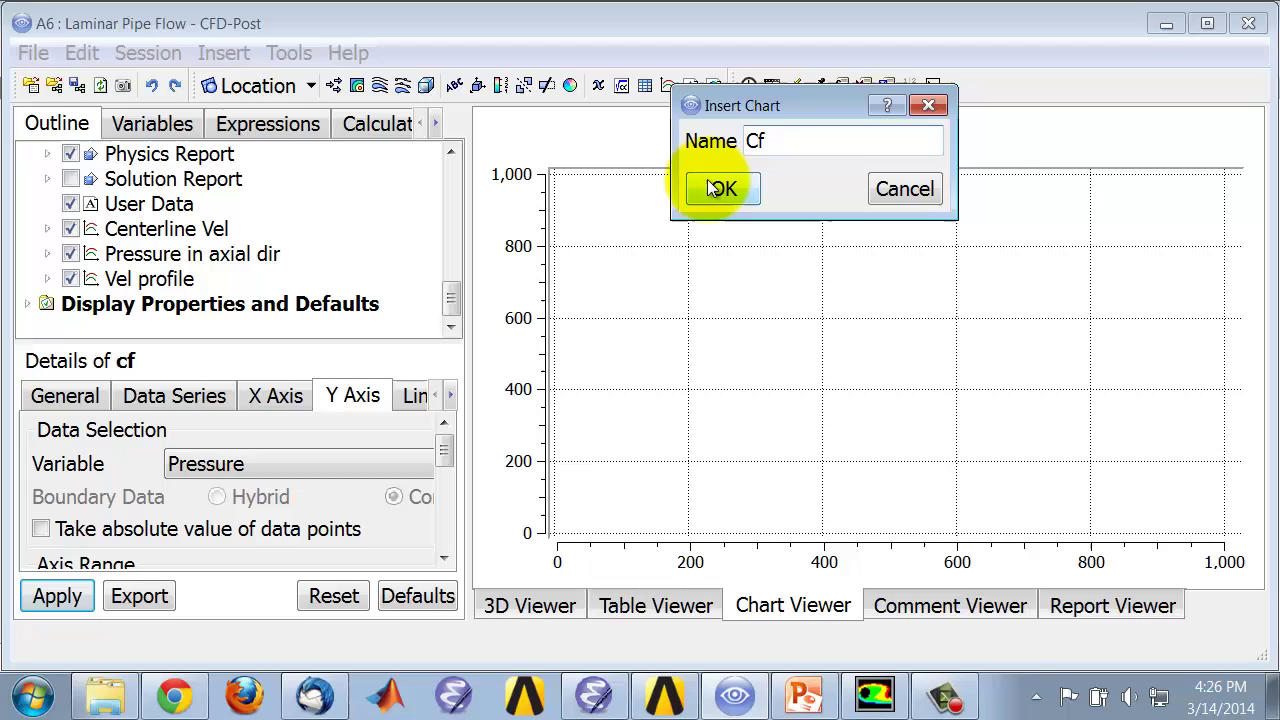
pyautogui.click(718, 189)
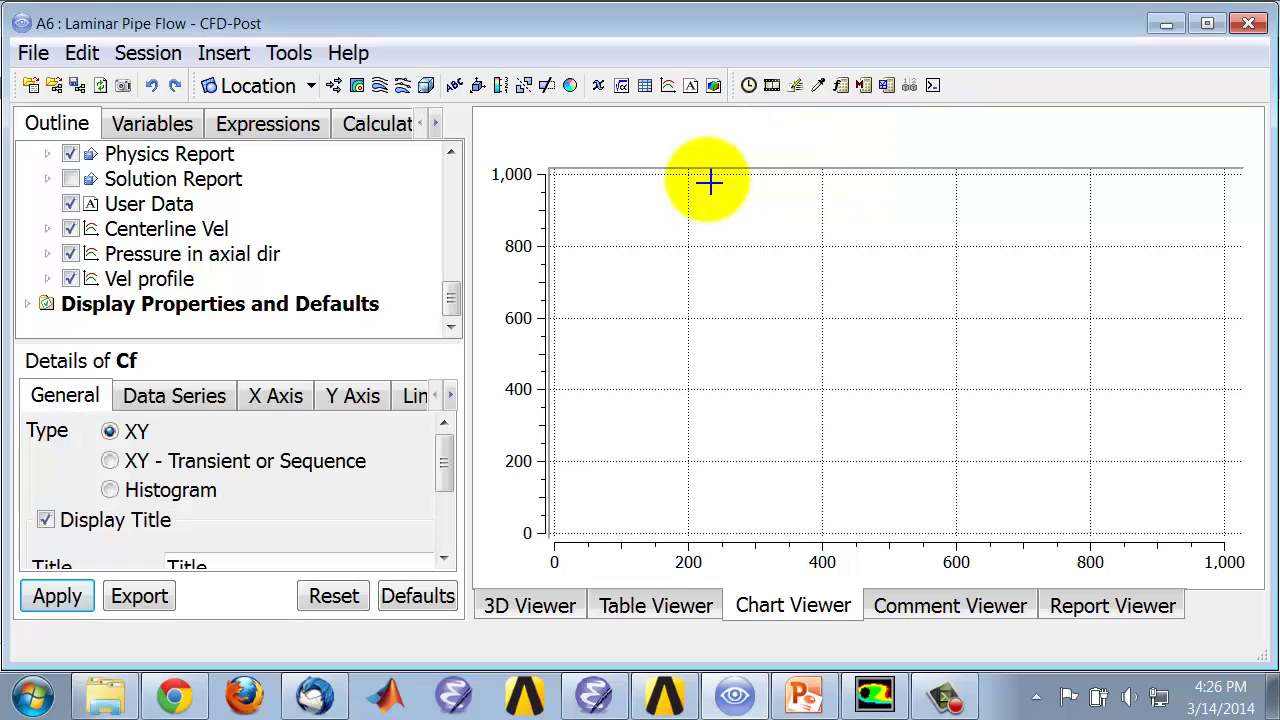
# Set the Cf chart's data series location to Pipe Wall
pyautogui.click(186, 399)
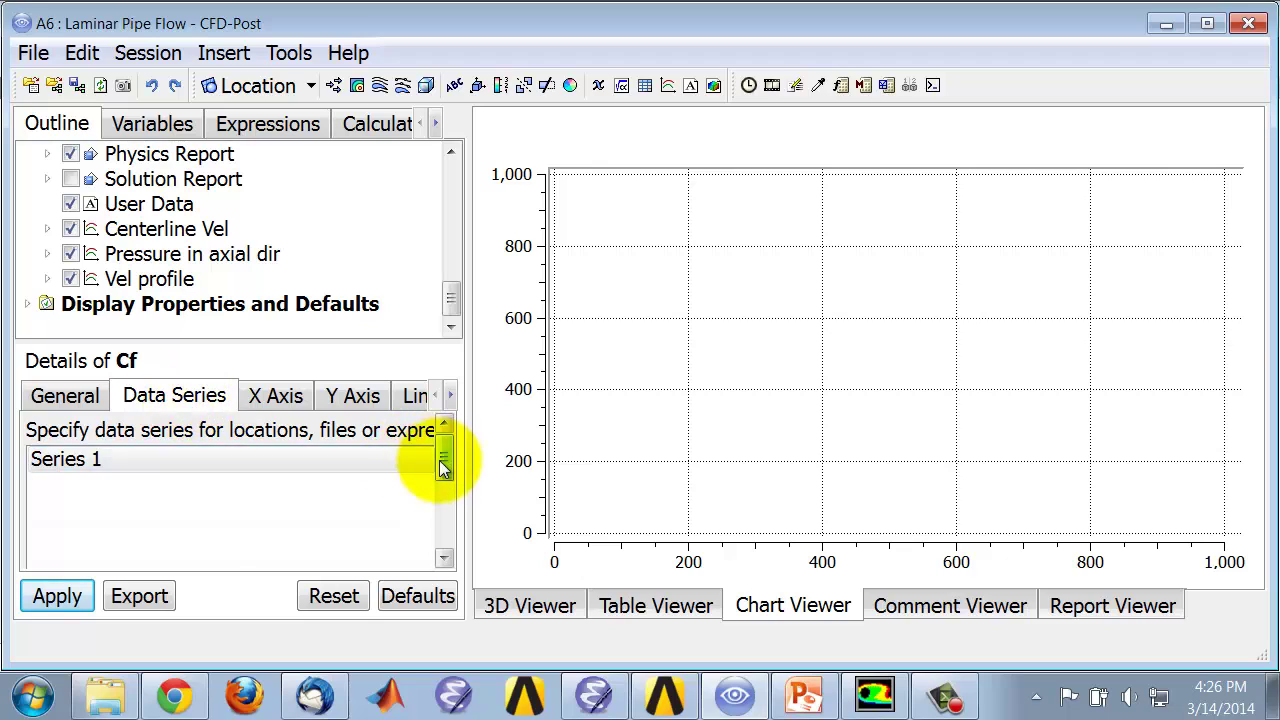
pyautogui.moveTo(443, 465); pyautogui.dragTo(448, 506)
pyautogui.click(342, 521)
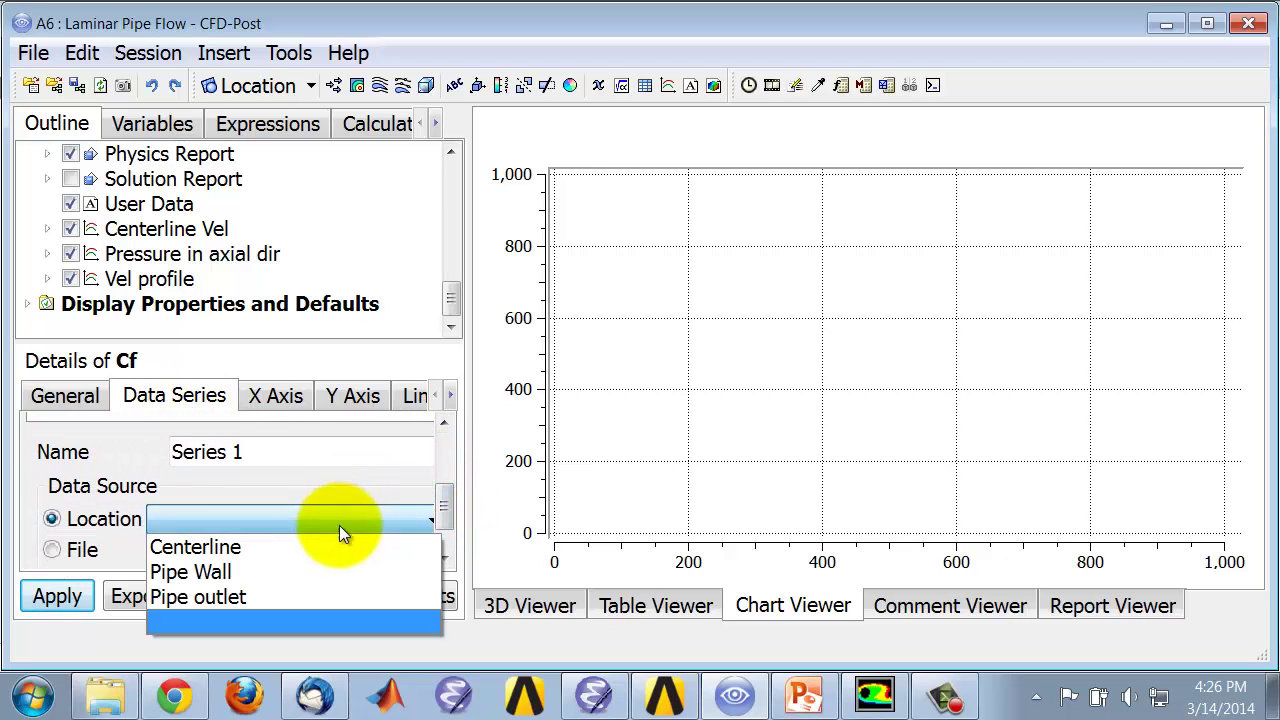
pyautogui.click(322, 568)
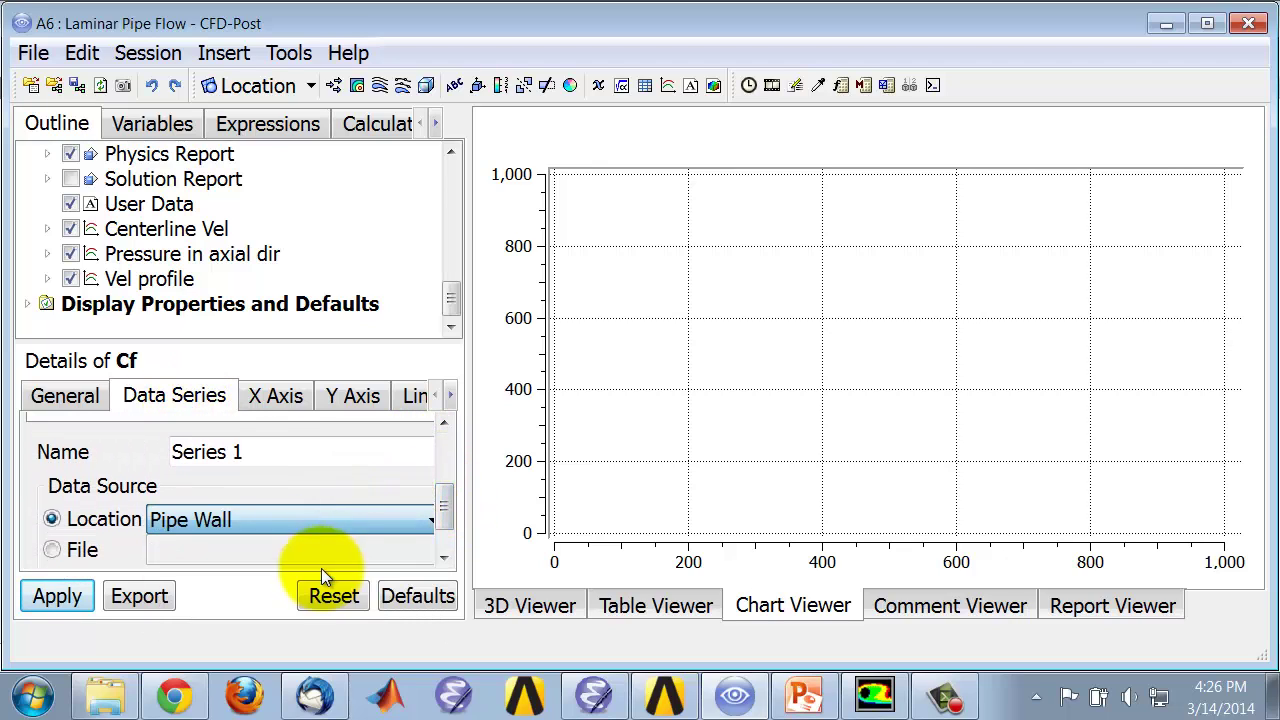
# Set the chart's X-axis variable to X
pyautogui.click(272, 393)
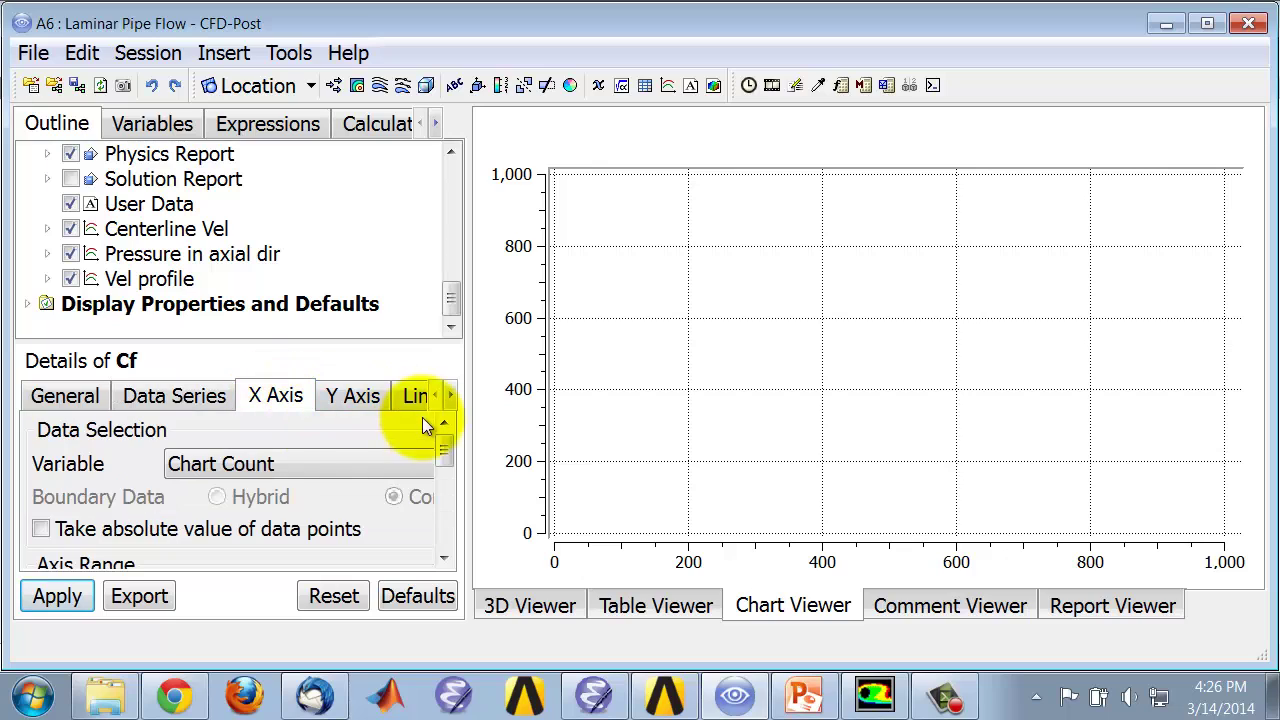
pyautogui.click(319, 464)
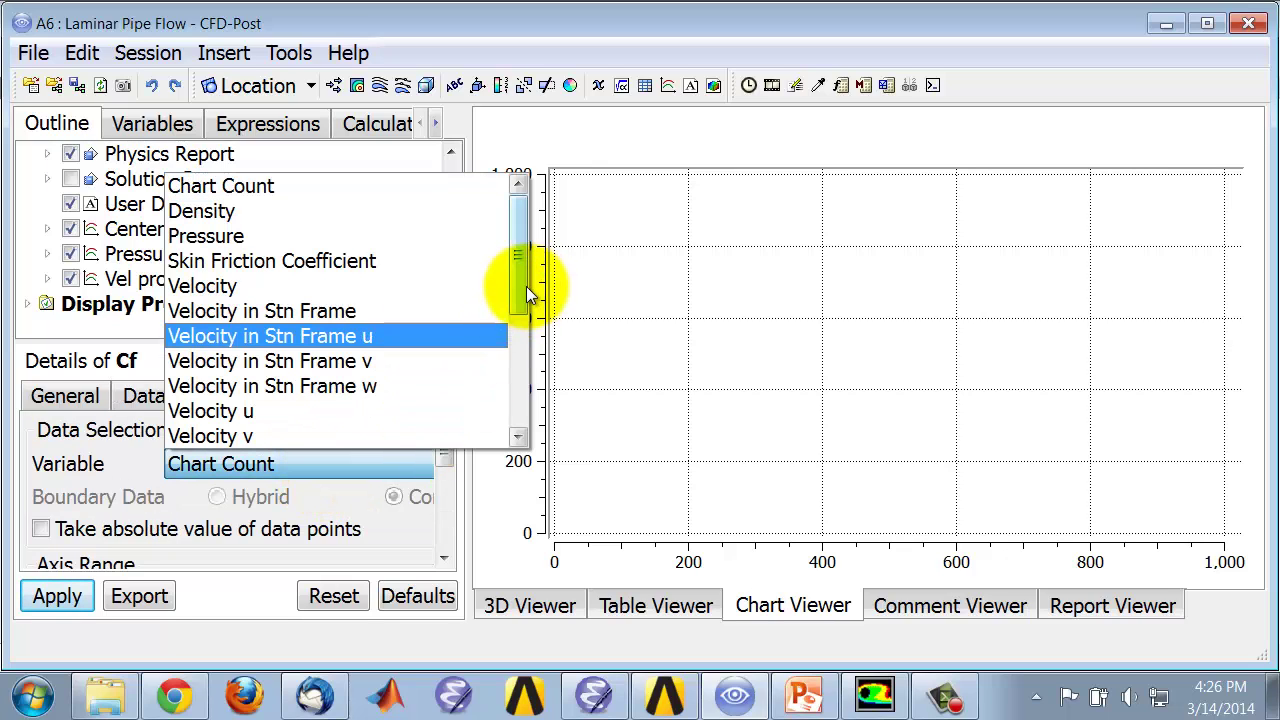
pyautogui.moveTo(526, 286); pyautogui.dragTo(517, 394)
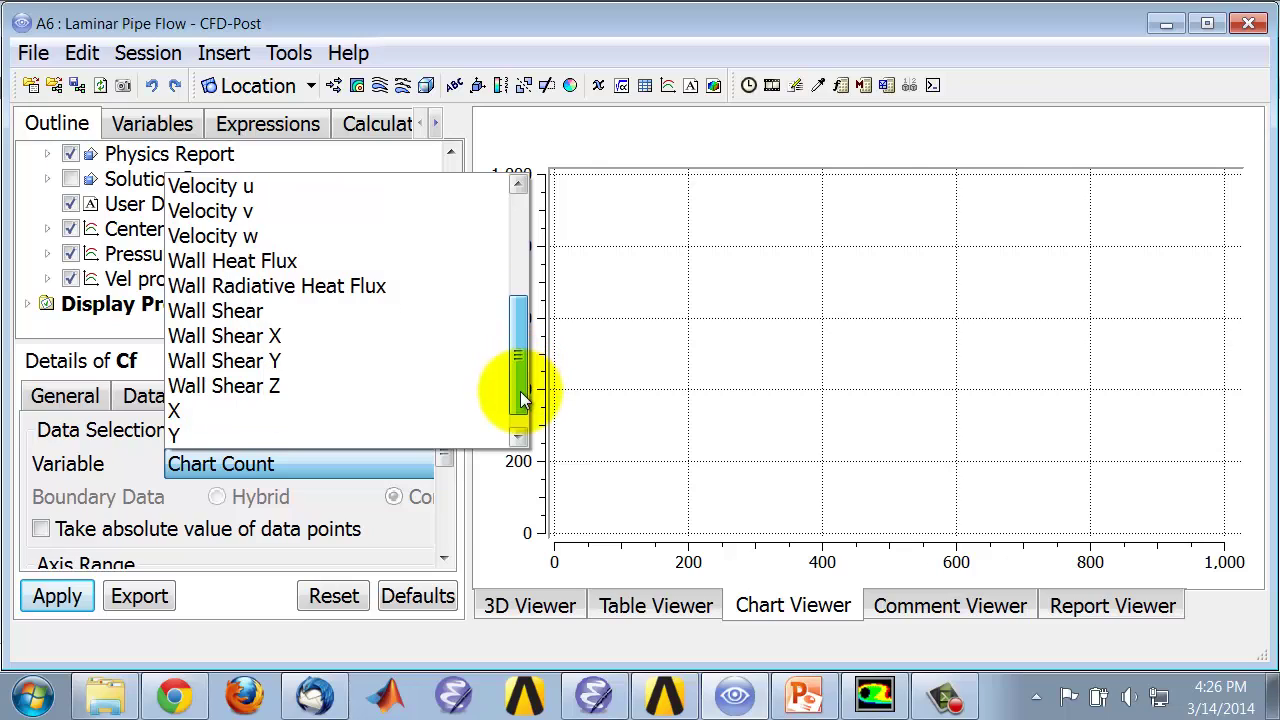
pyautogui.click(223, 413)
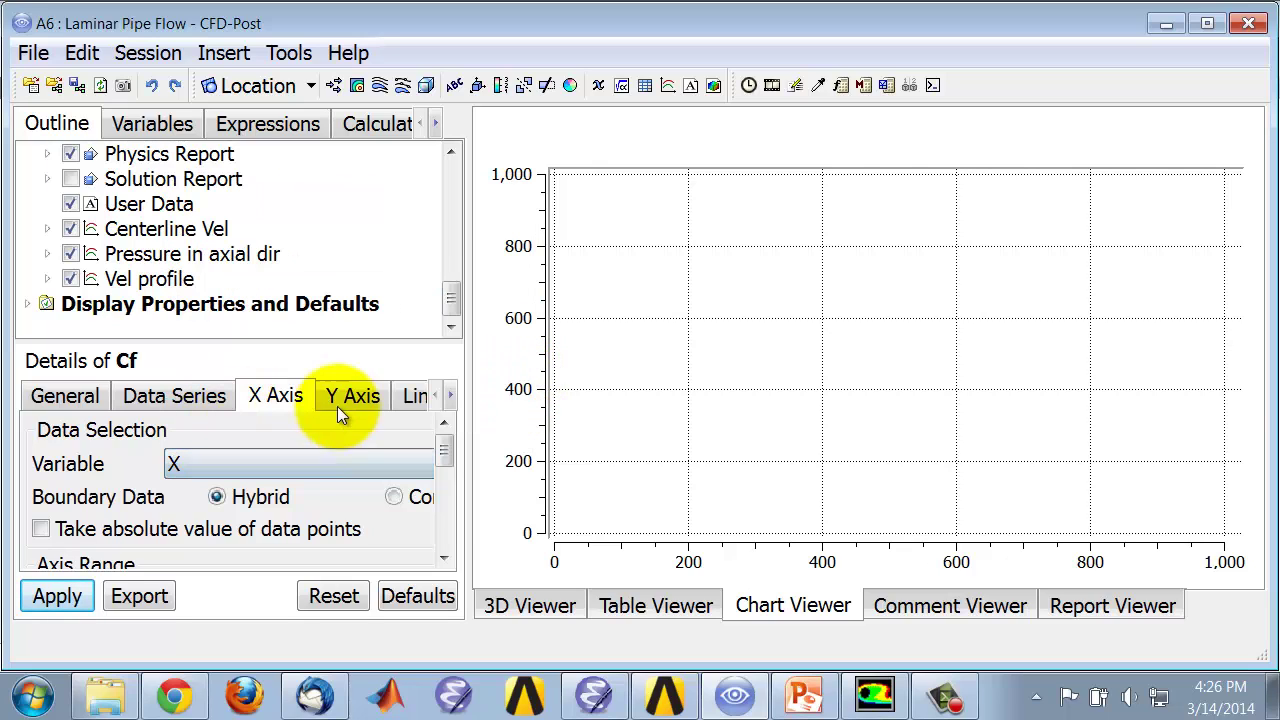
# Set the Y-axis variable to Skin Friction Coefficient, confirming it in the Variable Selector
pyautogui.click(350, 397)
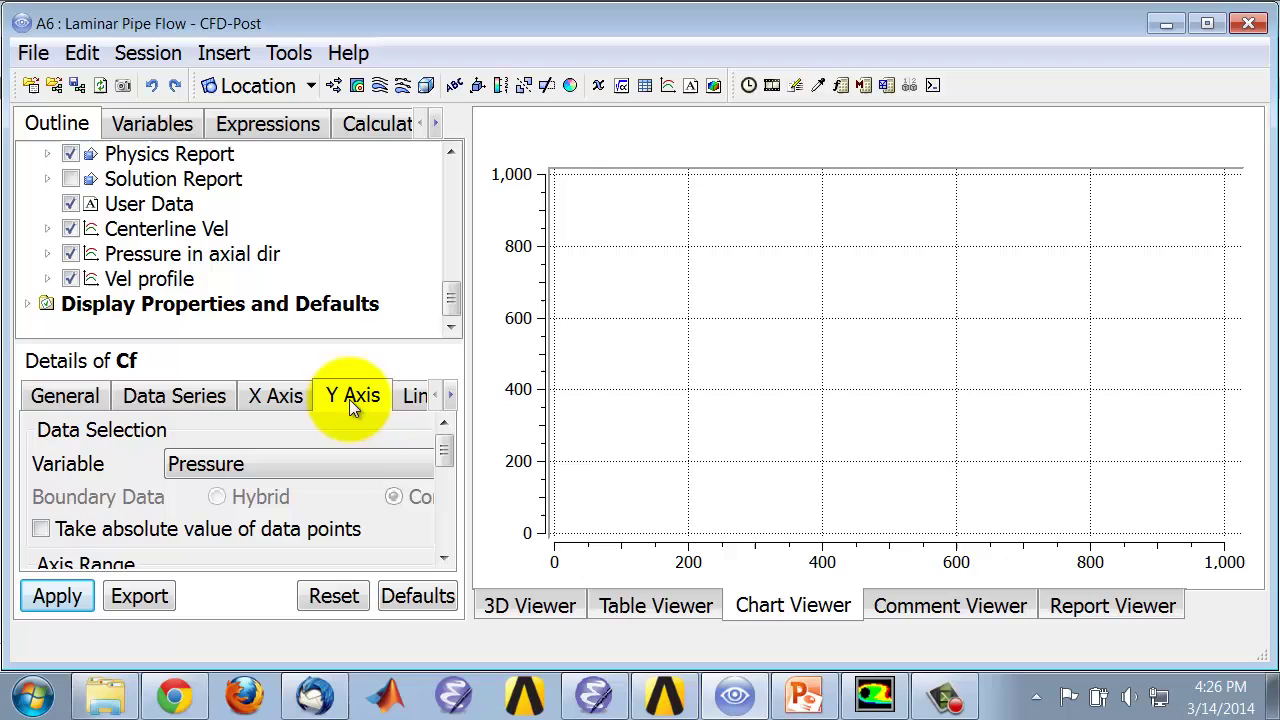
pyautogui.click(372, 466)
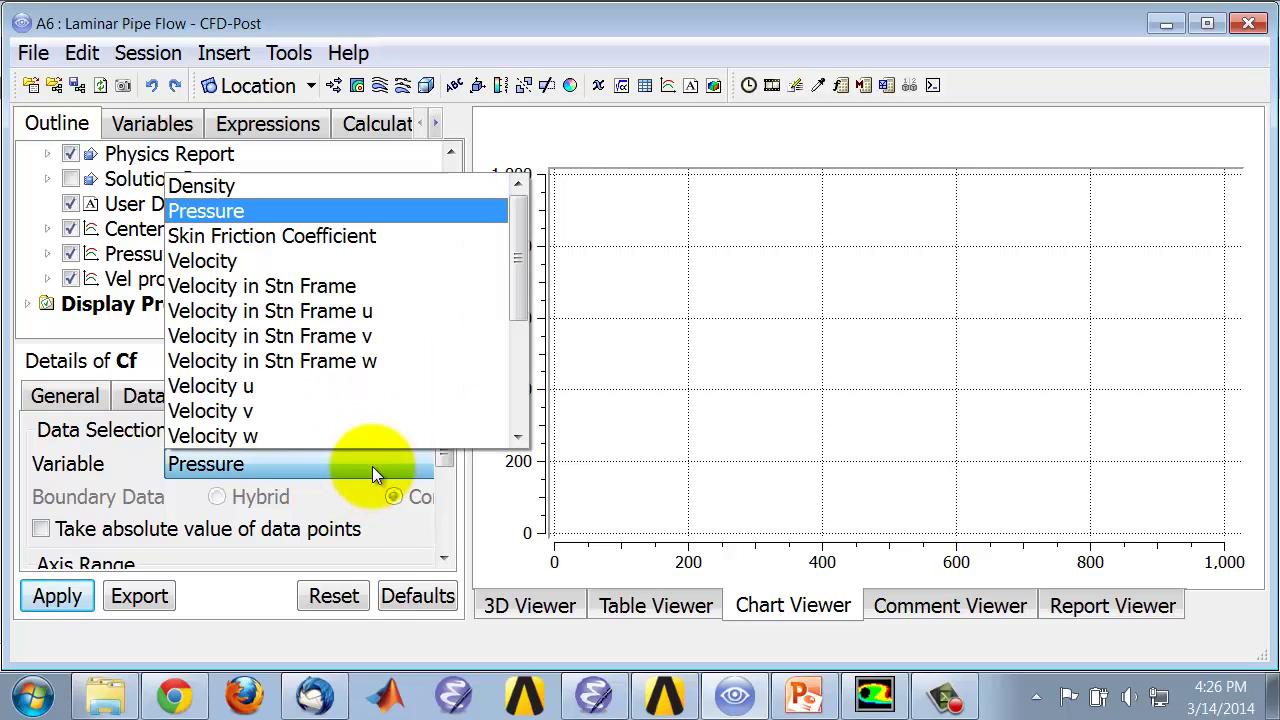
pyautogui.moveTo(517, 268)
pyautogui.mouseDown()
pyautogui.moveTo(522, 403)
pyautogui.moveTo(520, 255)
pyautogui.mouseUp()
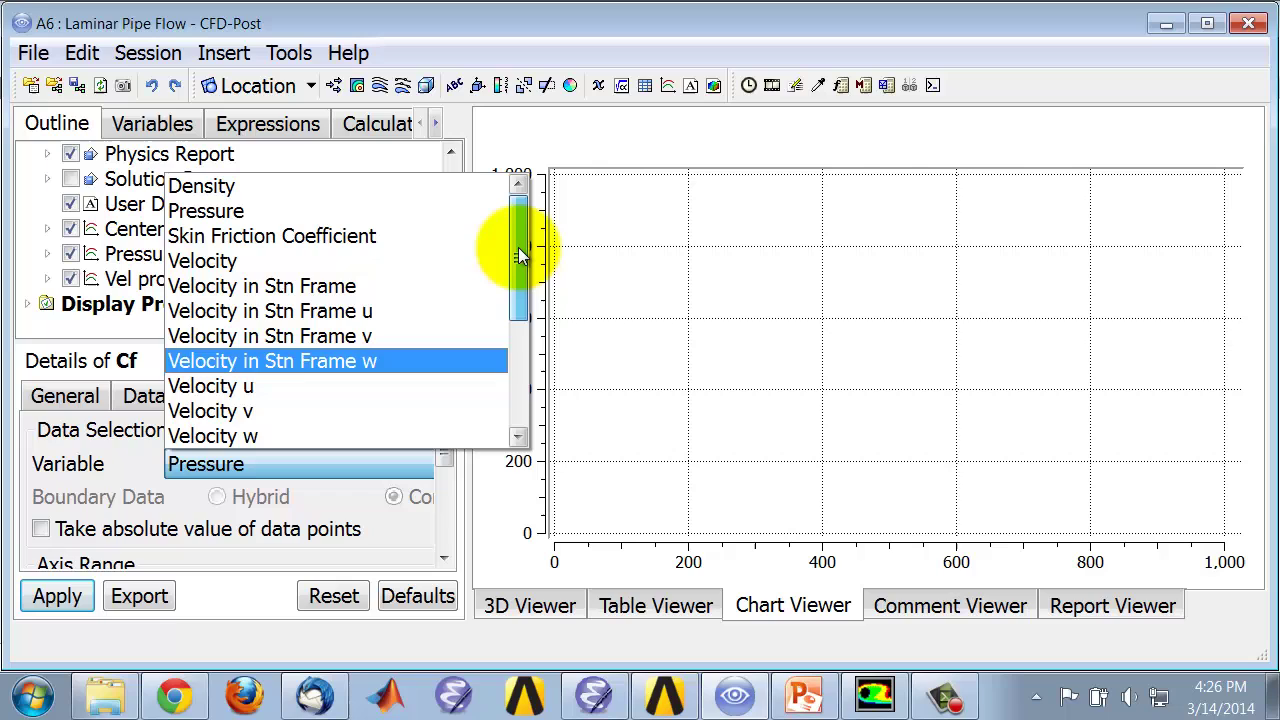
pyautogui.click(304, 237)
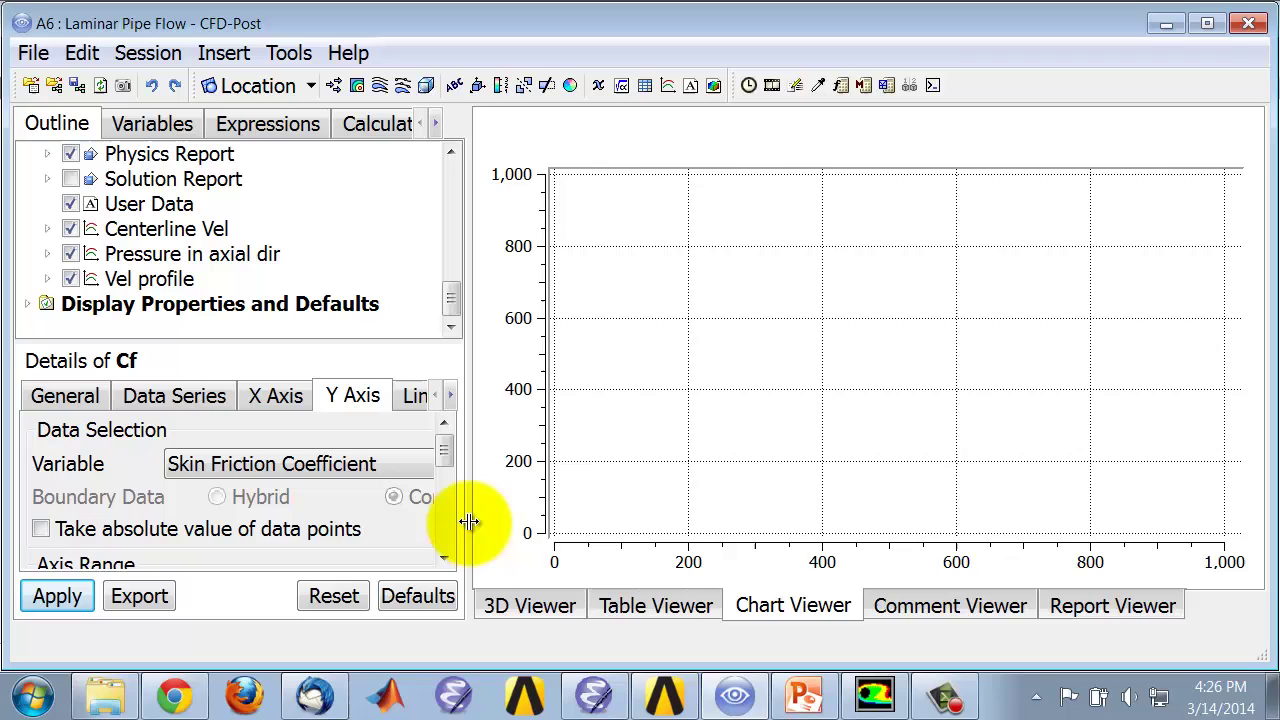
pyautogui.moveTo(466, 520); pyautogui.dragTo(607, 509)
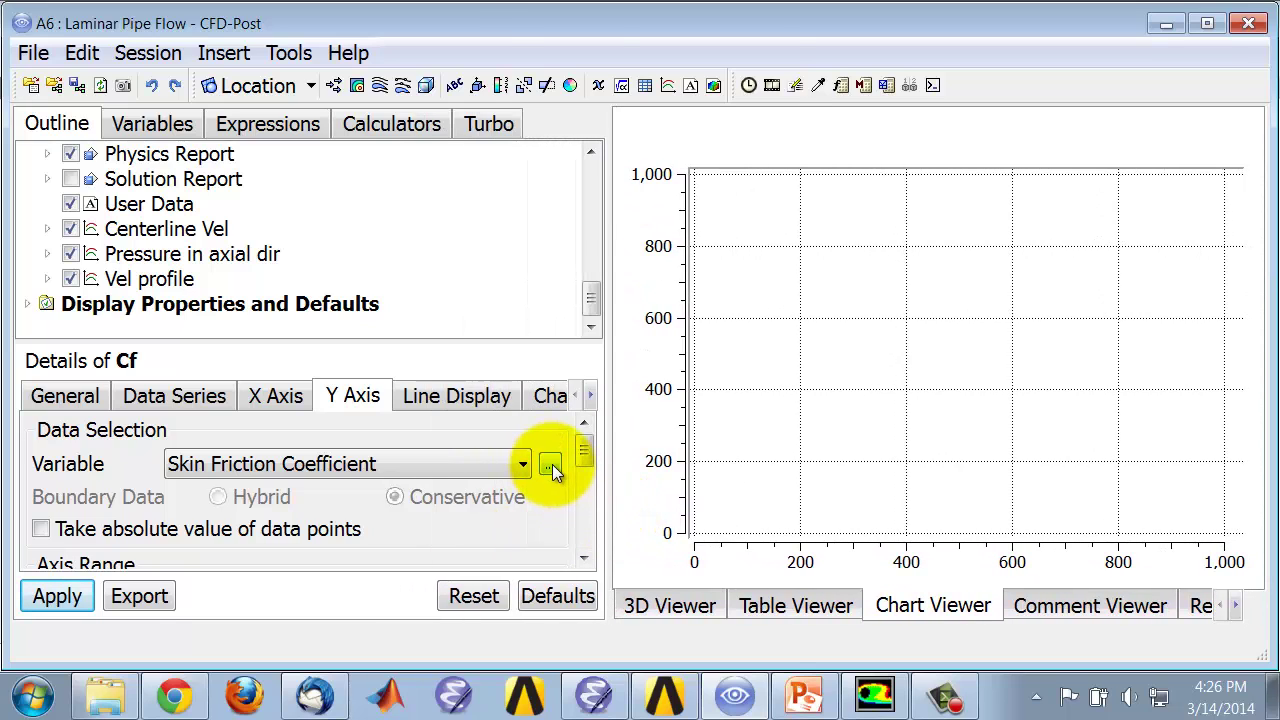
pyautogui.click(551, 466)
pyautogui.moveTo(777, 262); pyautogui.dragTo(775, 207)
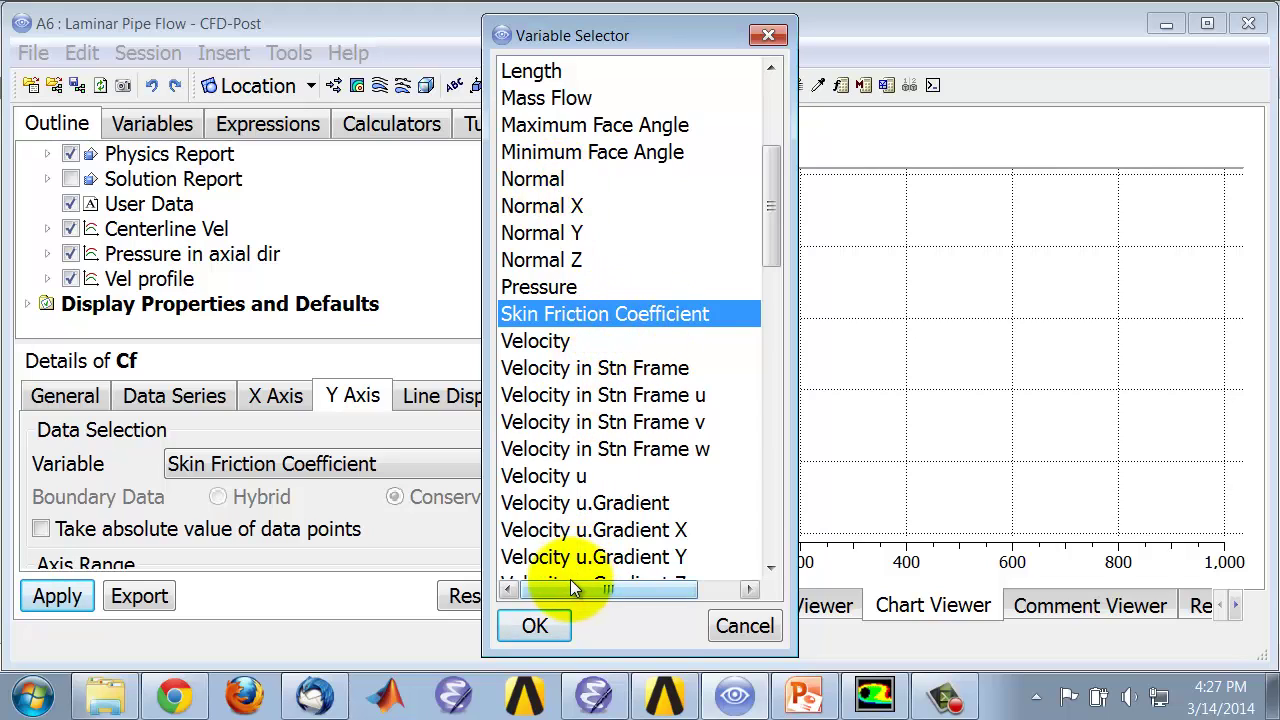
pyautogui.click(545, 628)
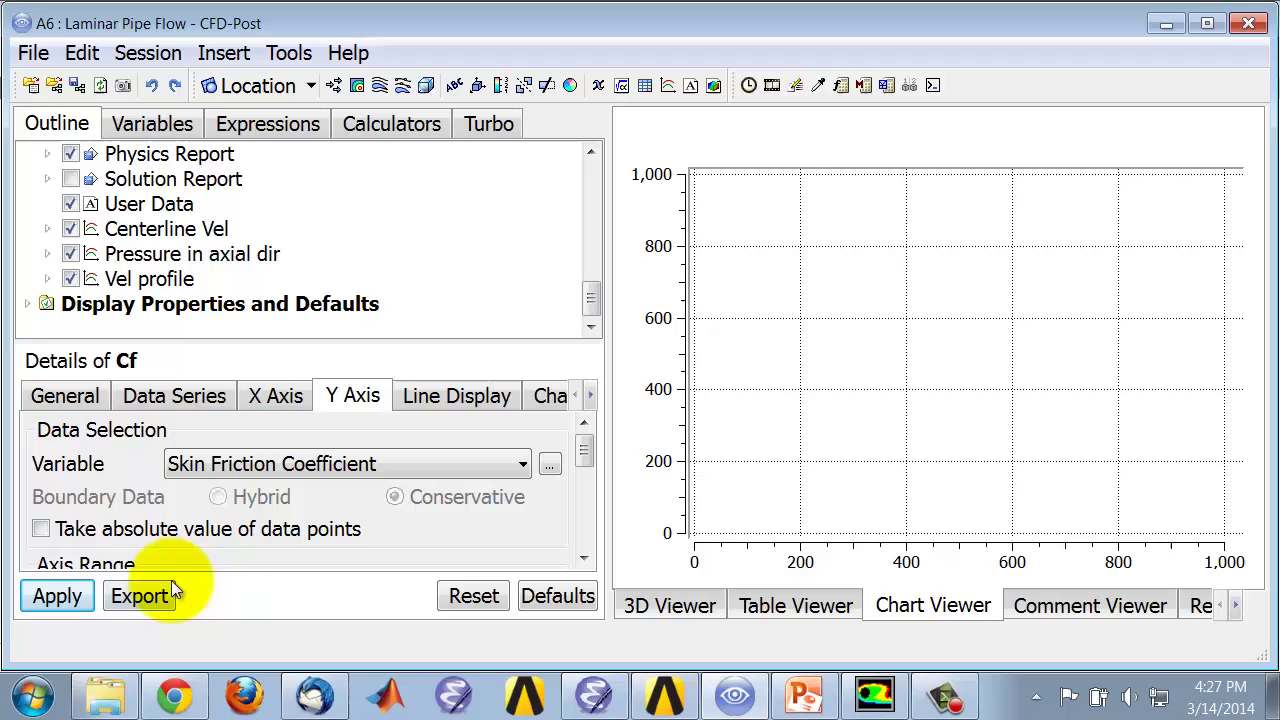
# Apply the Cf chart, plotting skin friction dropping from about 0.27 to level near 0.155
pyautogui.click(56, 596)
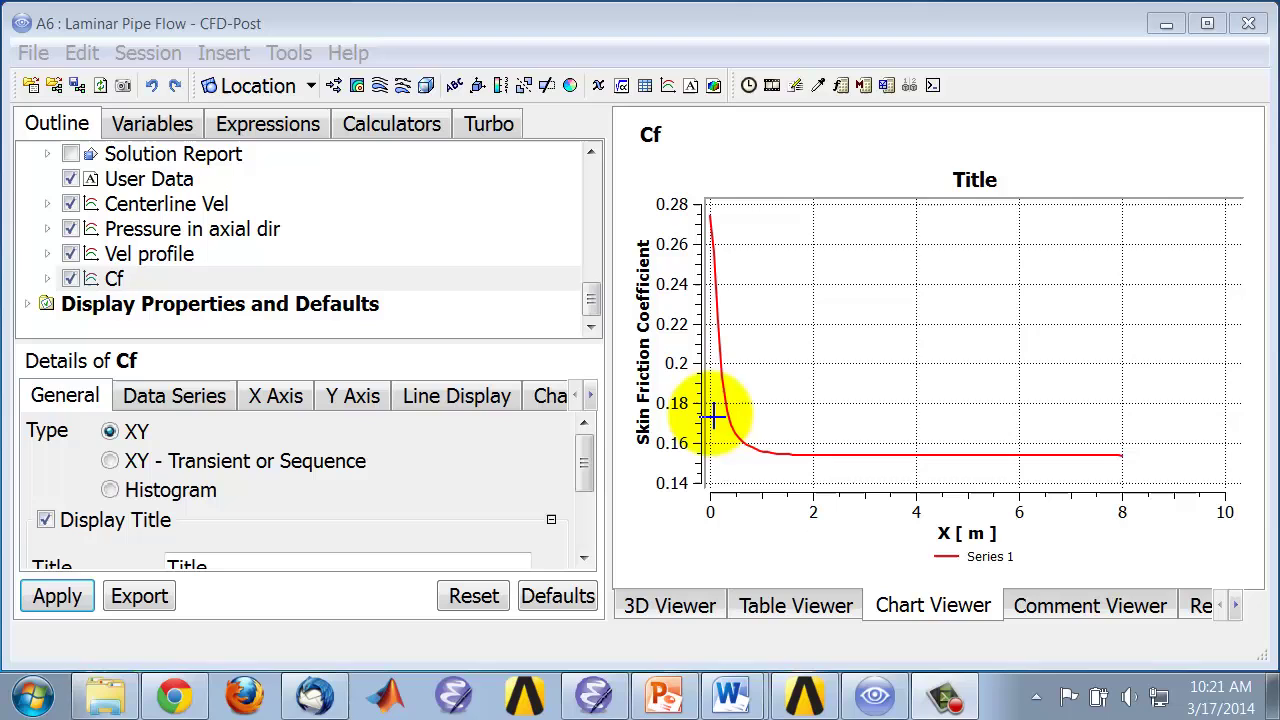
pyautogui.moveTo(592, 303); pyautogui.dragTo(593, 240)
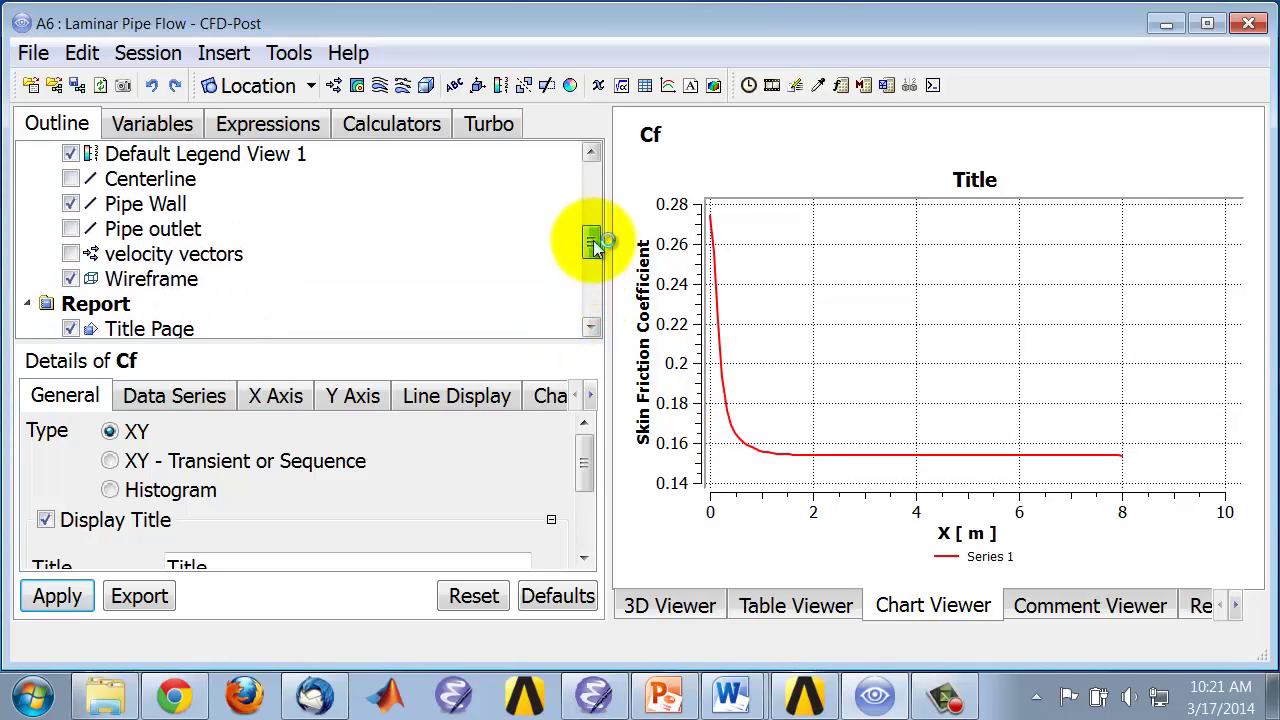
# Set the Pipe Wall sample line to 100 samples and apply it
pyautogui.click(178, 206)
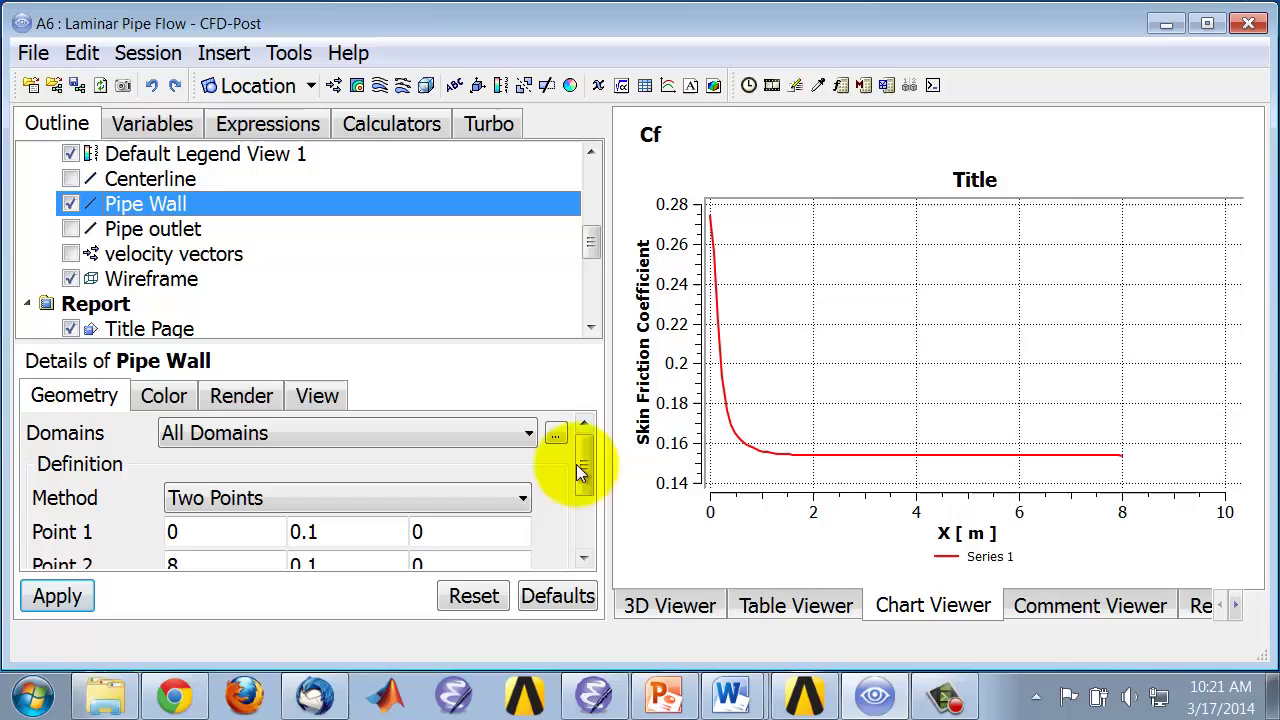
pyautogui.moveTo(585, 466); pyautogui.dragTo(598, 524)
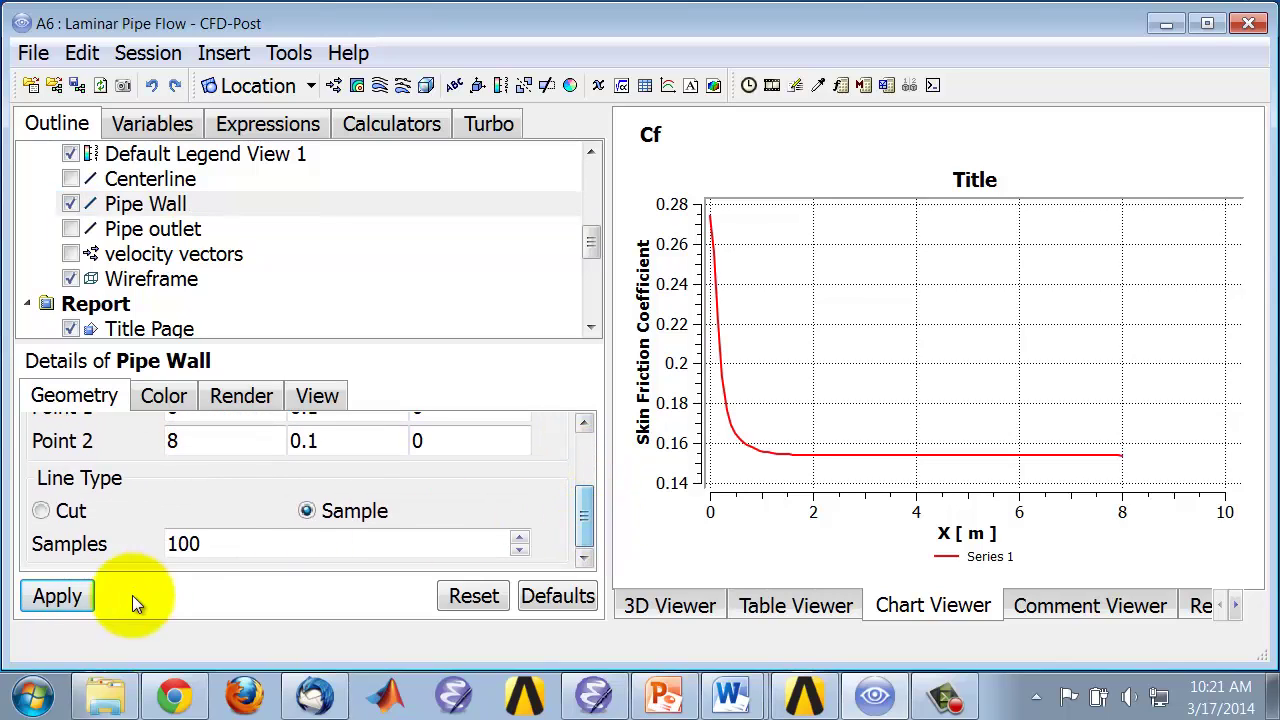
pyautogui.click(202, 544)
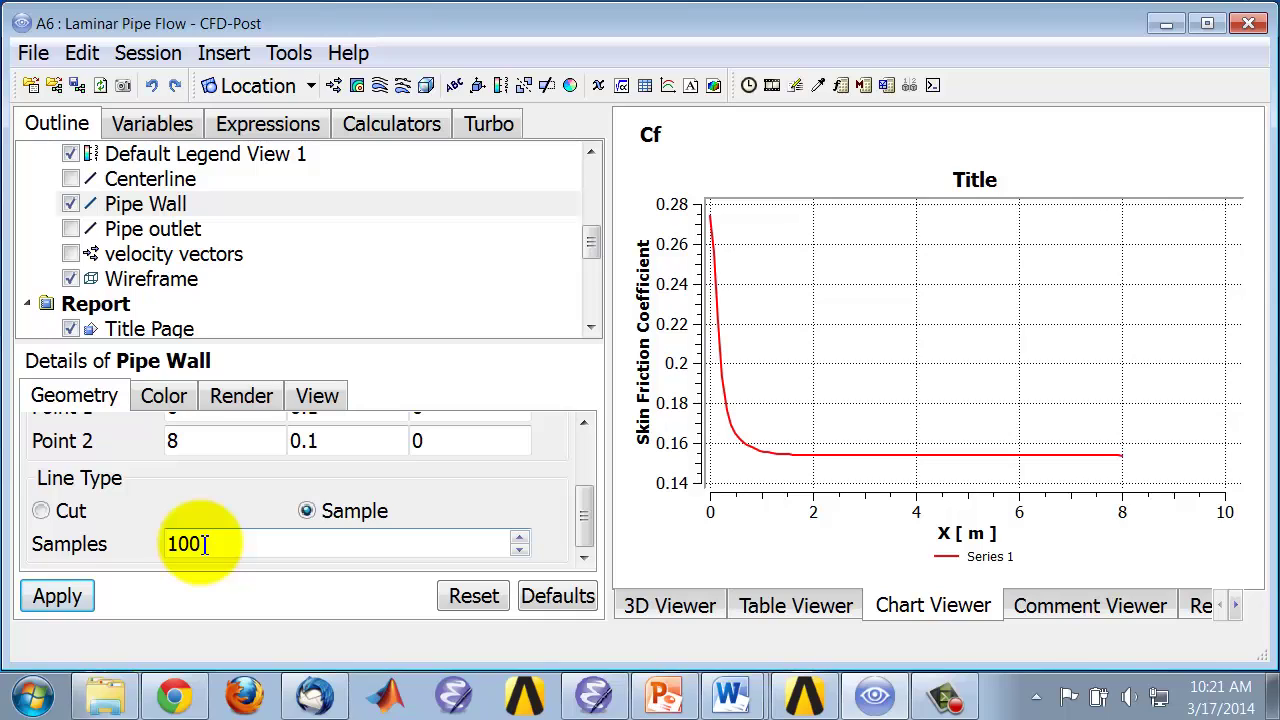
pyautogui.click(57, 596)
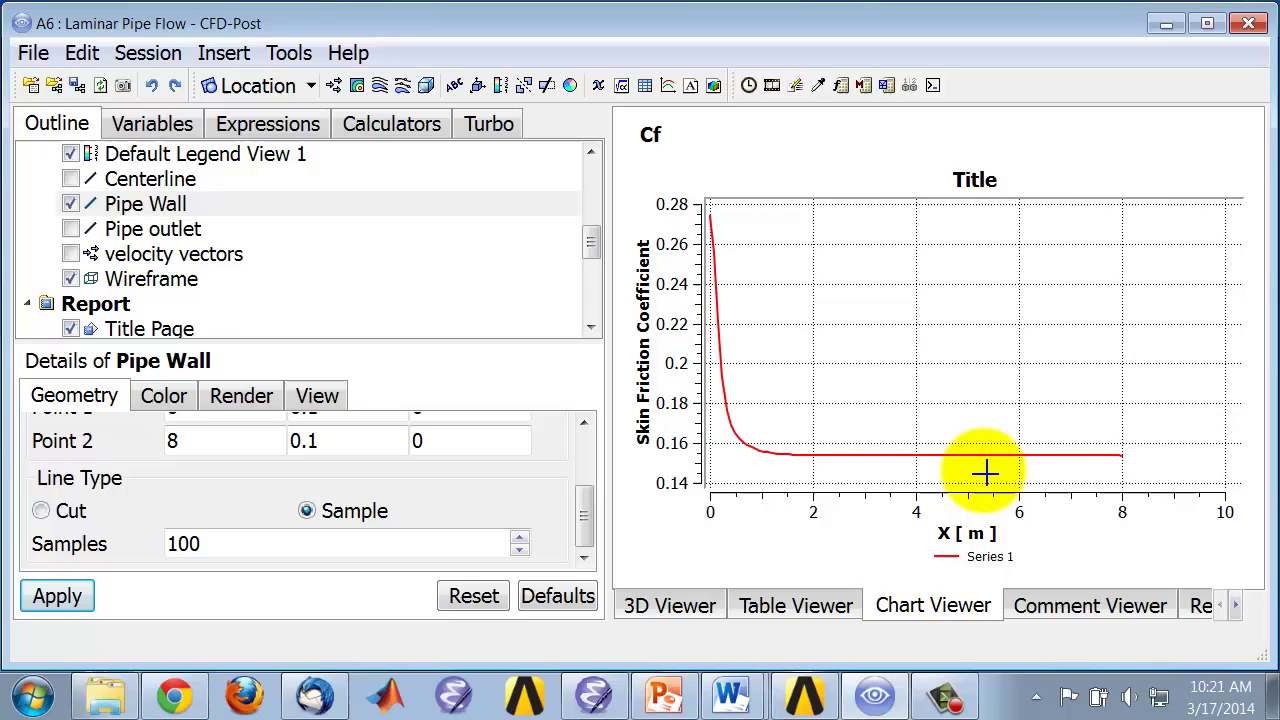